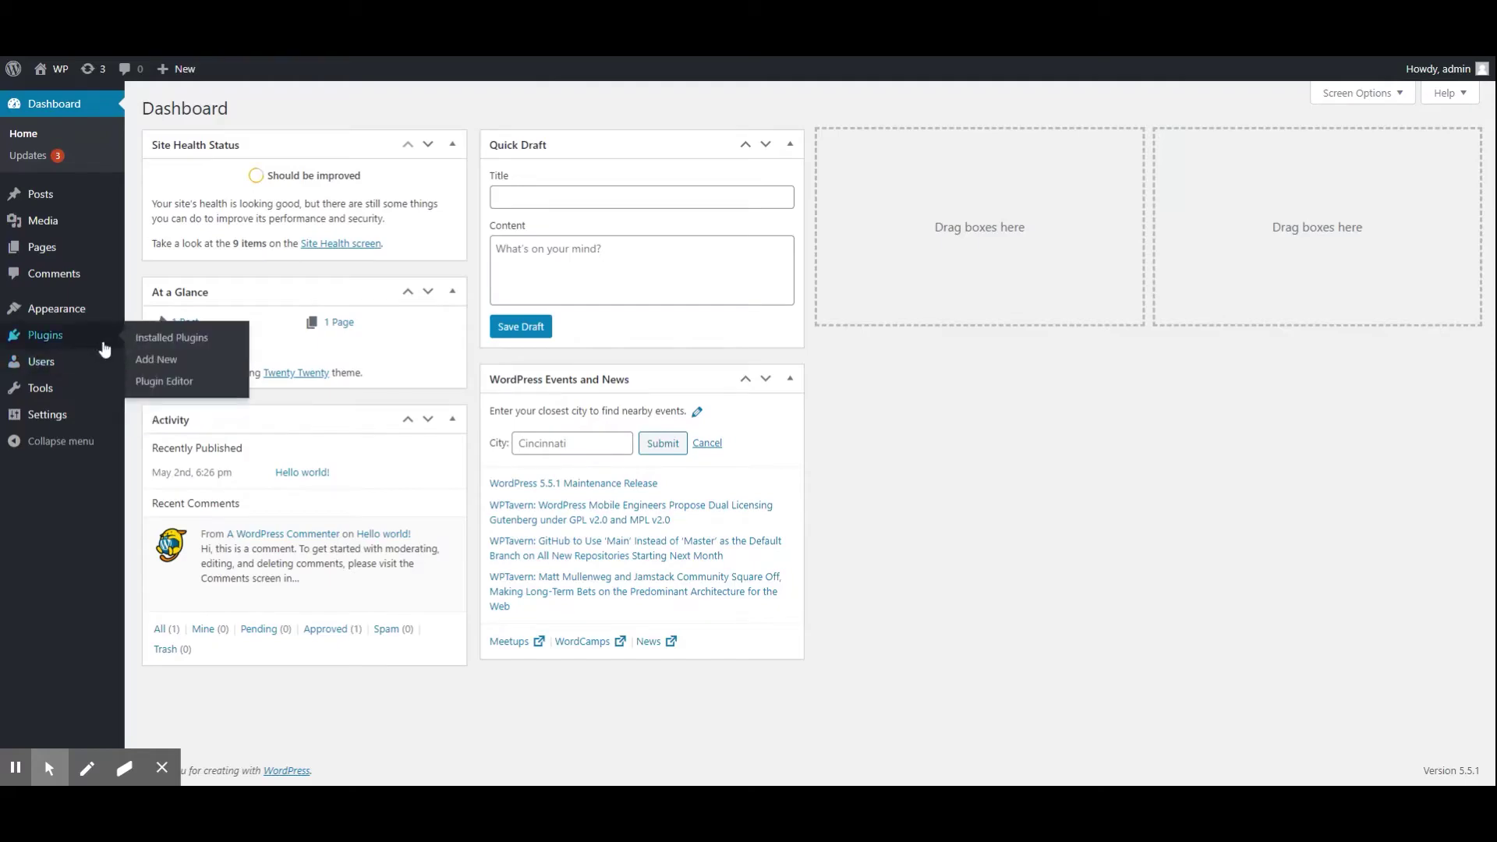
Search 'video gallery', then install and activate the OriginCode Video Gallery – Vimeo and YouTube Gallery plugin
{"action": "left_click", "coordinate": [154, 361]}
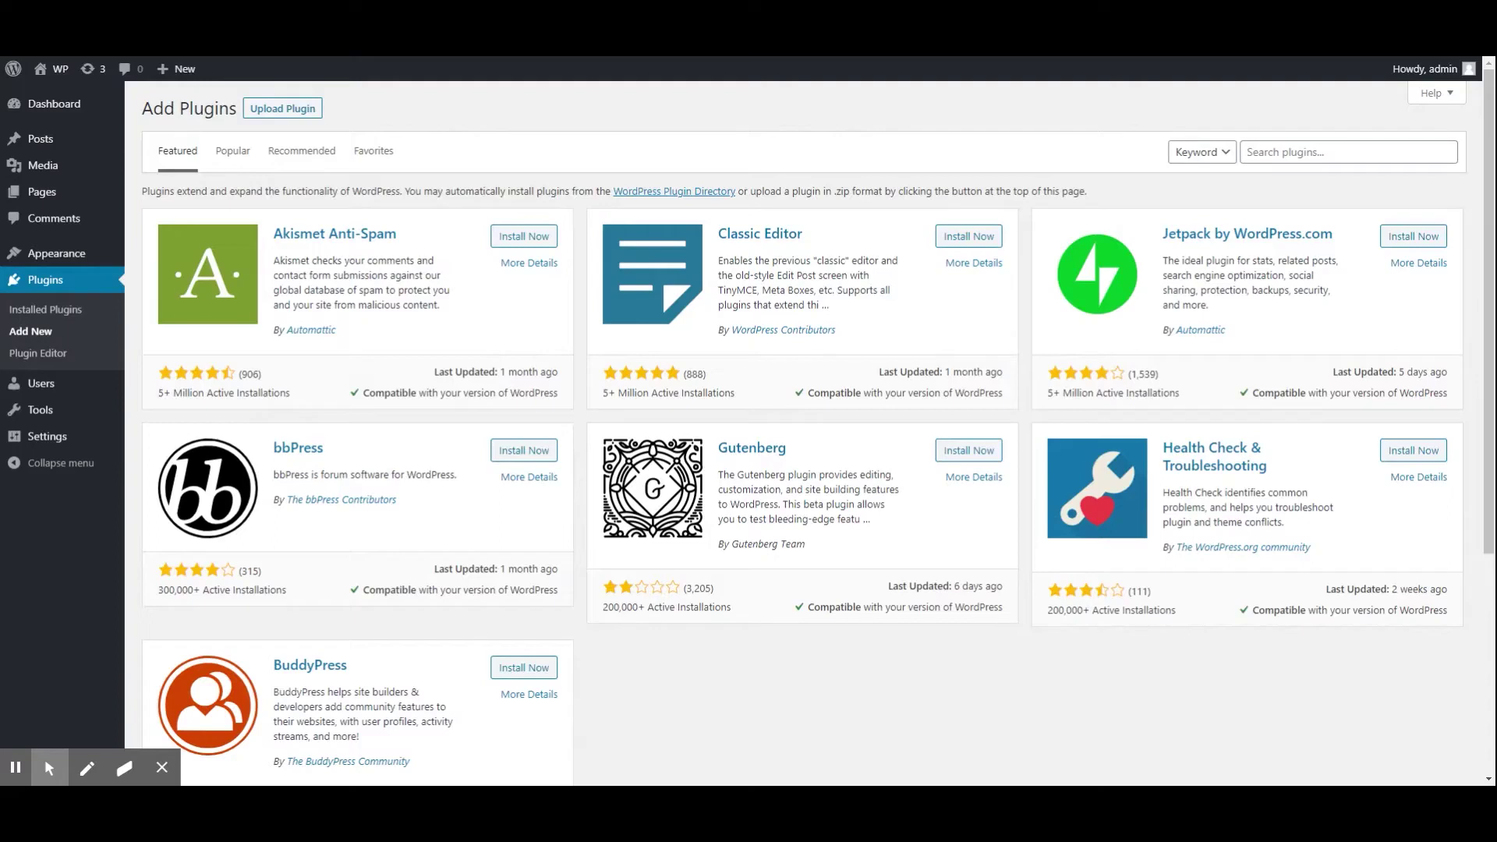
{"action": "left_click", "coordinate": [1326, 152]}
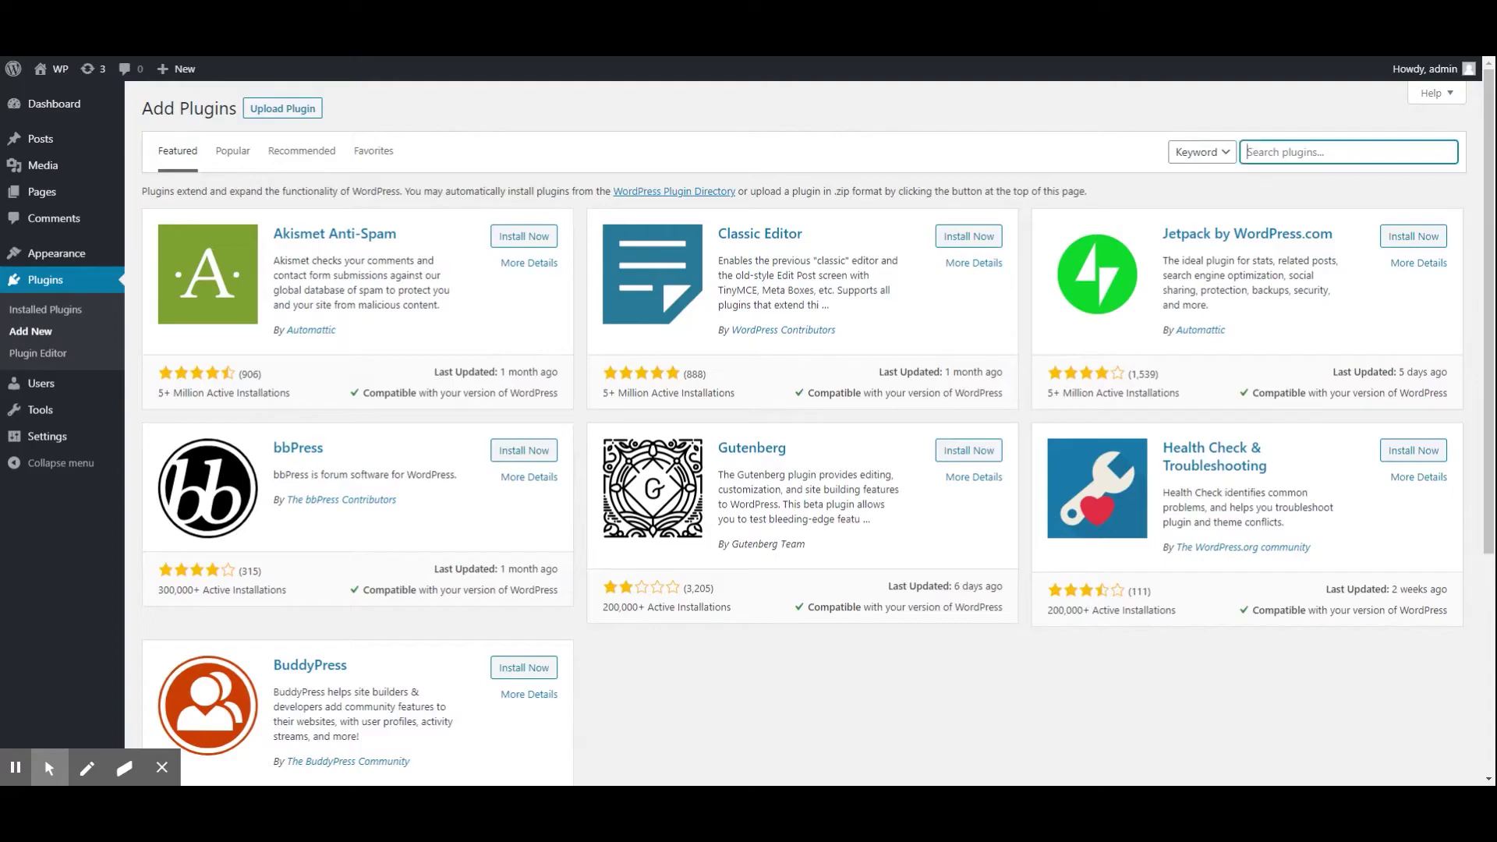
{"action": "type", "text": "video galle"}
{"action": "type", "text": "ry"}
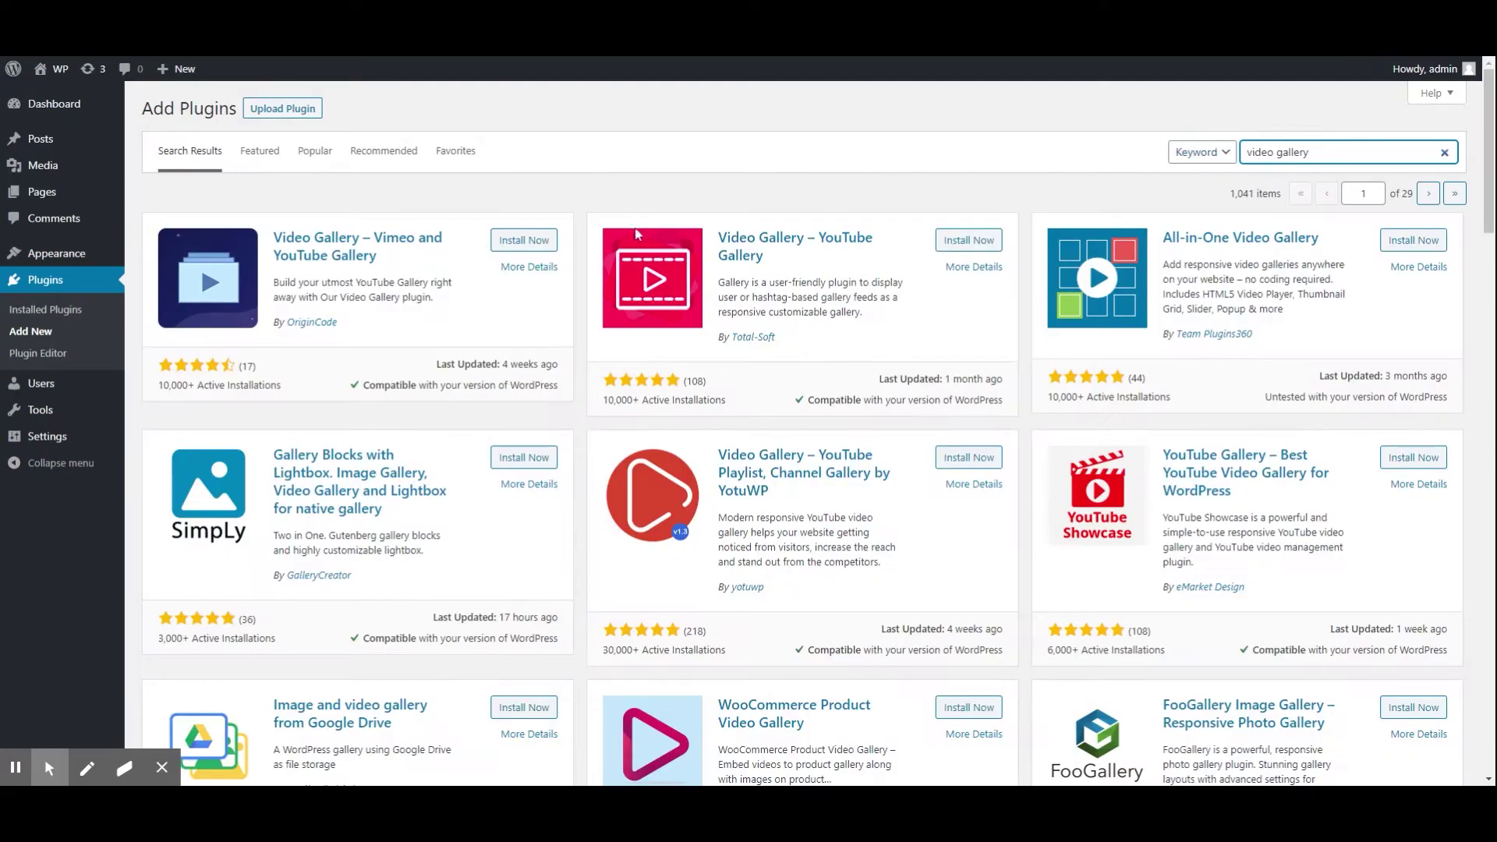
{"action": "left_click", "coordinate": [520, 242]}
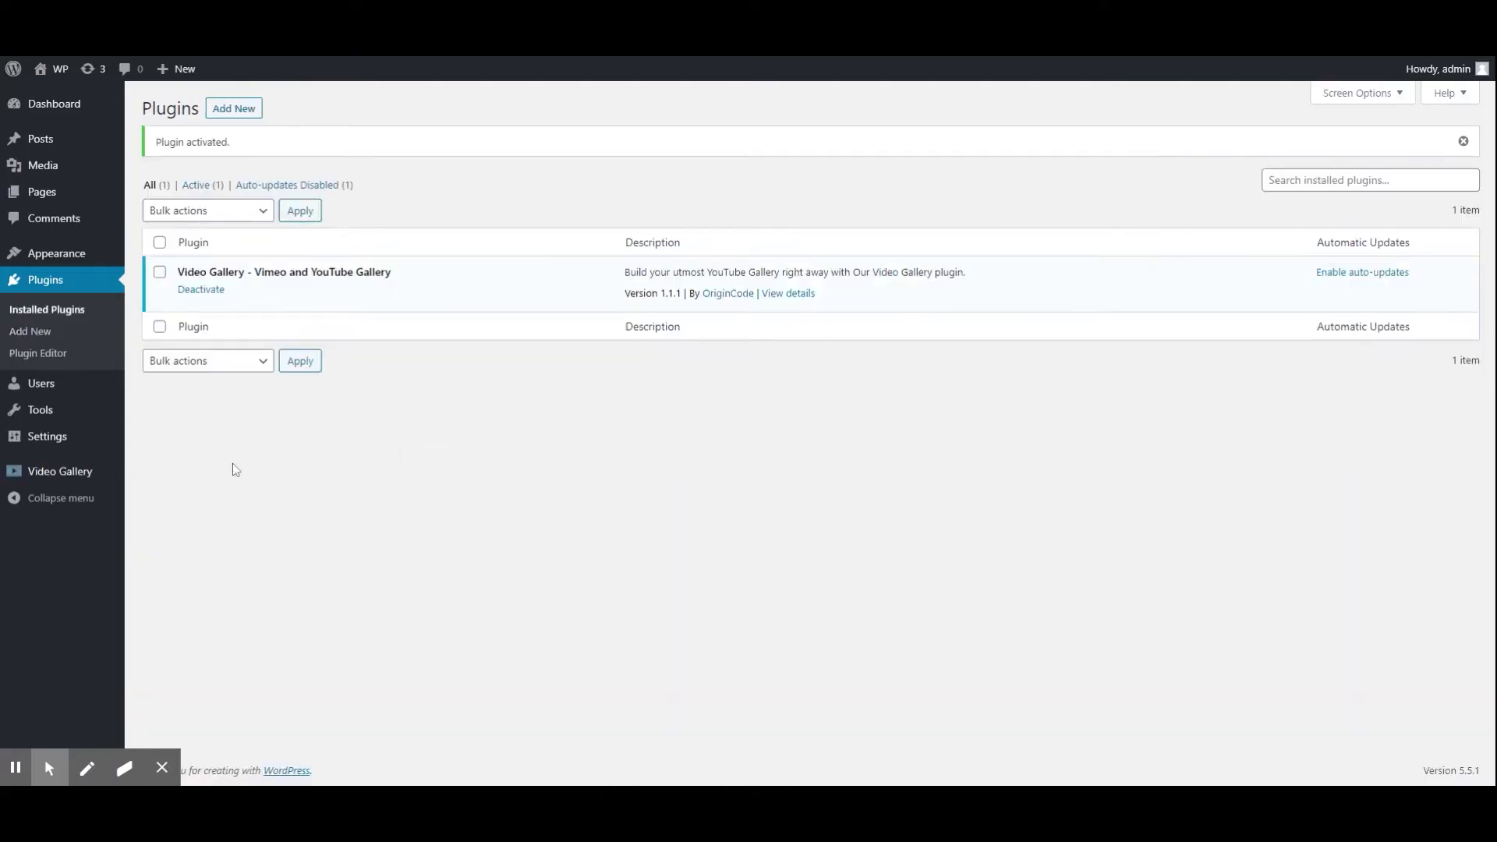
{"action": "left_click", "coordinate": [65, 474]}
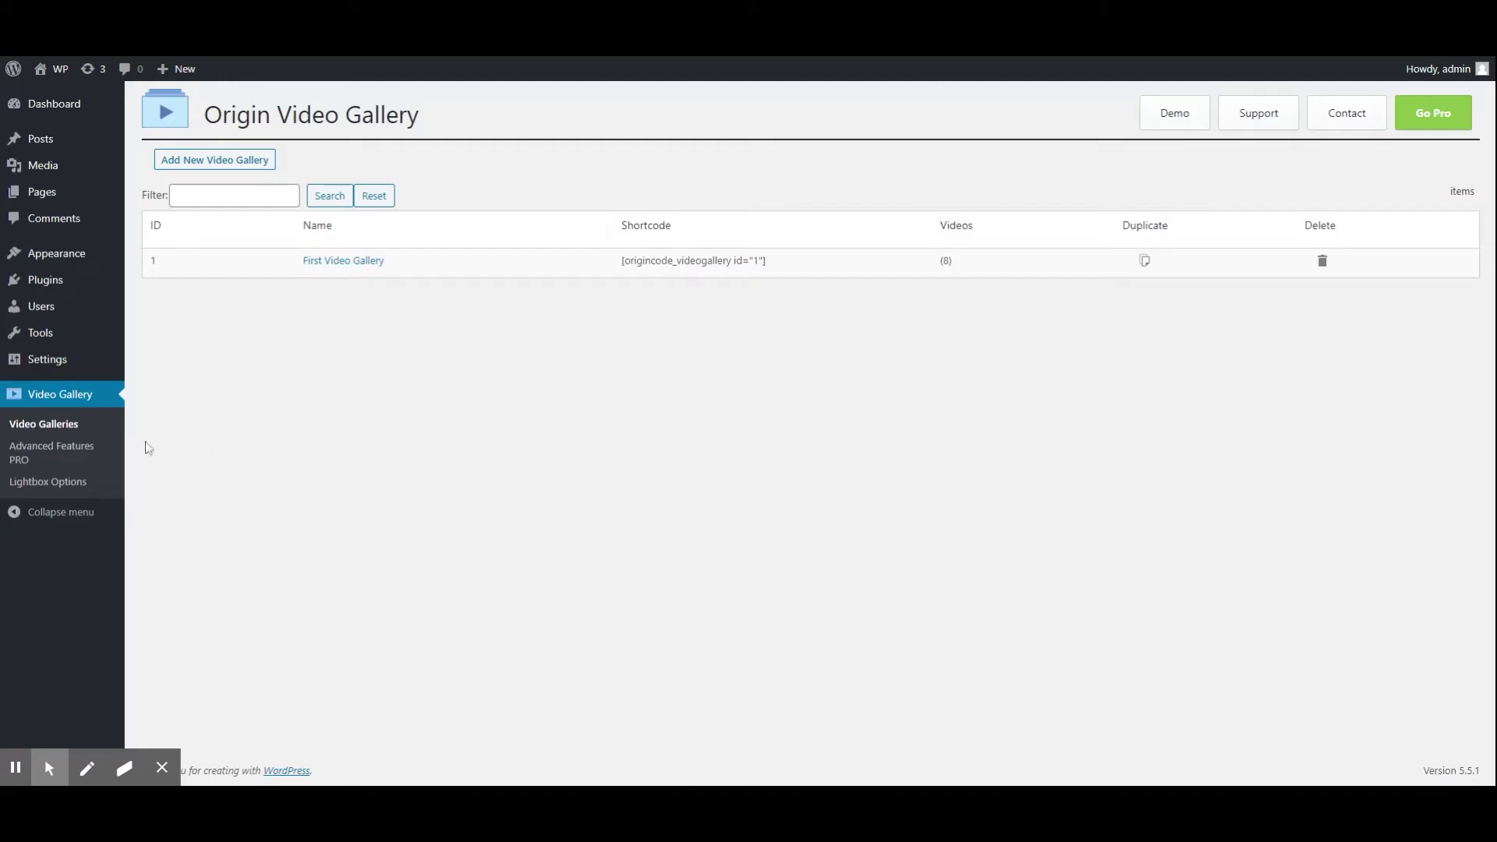
Browse the Advanced Features PRO tabs: Content Slider, Lightbox, Video Slider, Thumbnails, Justified, Blog Style, Playlist
{"action": "left_click", "coordinate": [63, 452]}
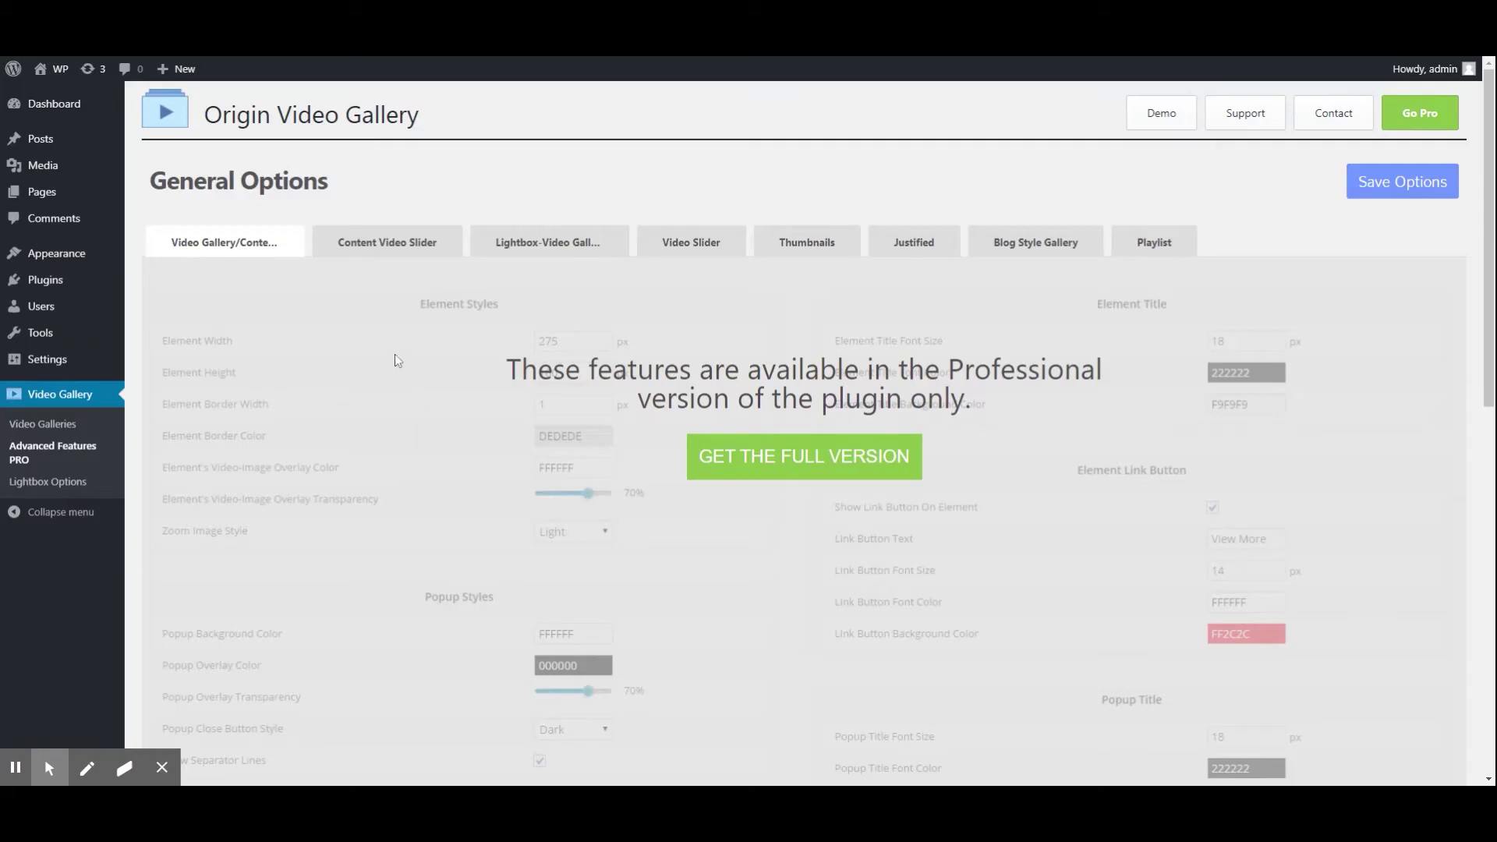
{"action": "left_click", "coordinate": [394, 249]}
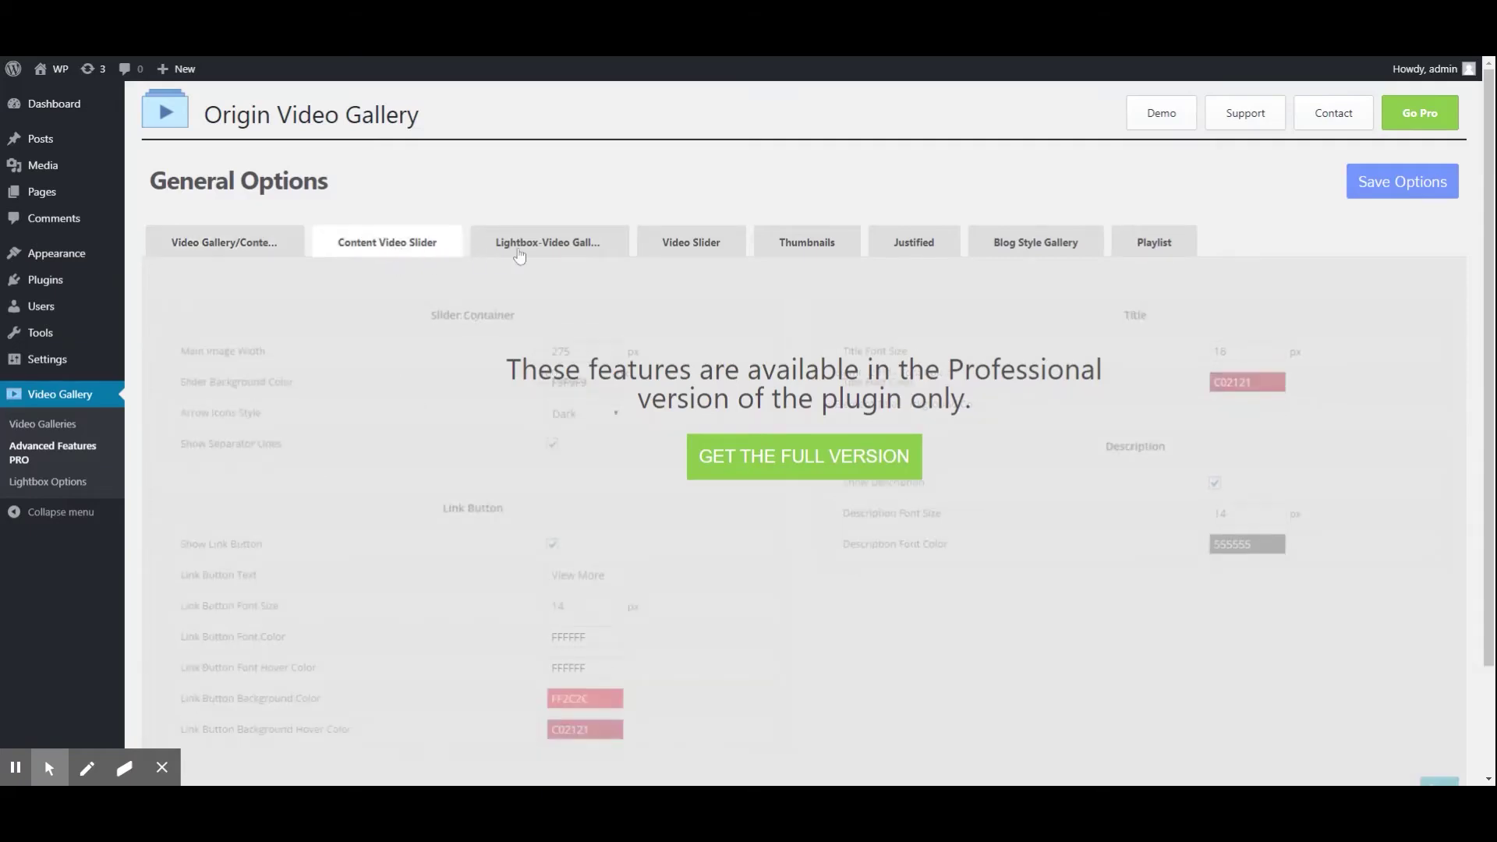
{"action": "left_click", "coordinate": [538, 248]}
{"action": "left_click", "coordinate": [664, 259]}
{"action": "left_click", "coordinate": [784, 260]}
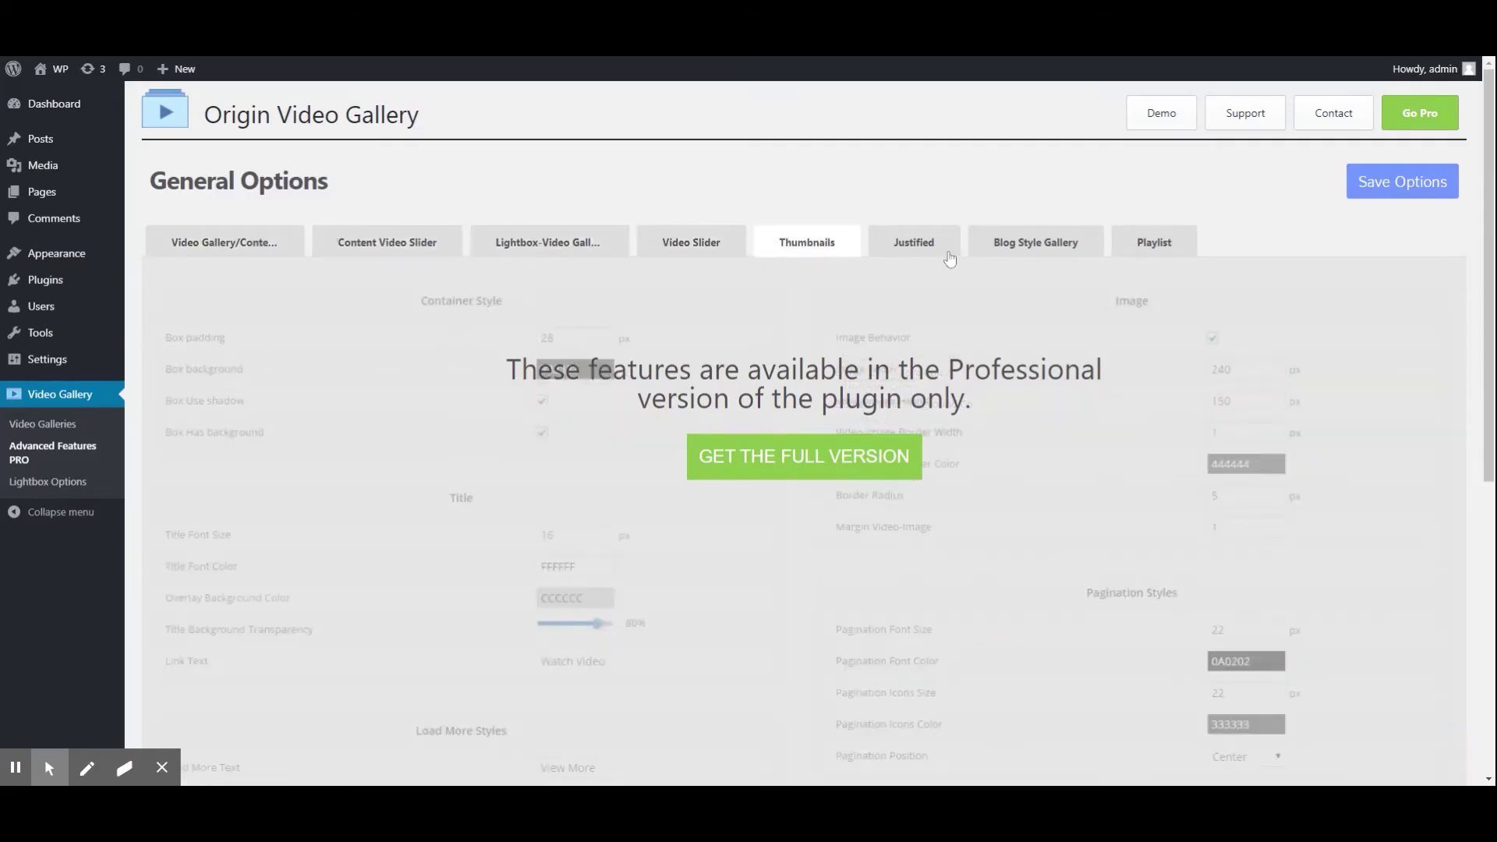
{"action": "left_click", "coordinate": [950, 259]}
{"action": "left_click", "coordinate": [1011, 258]}
{"action": "left_click", "coordinate": [1130, 259]}
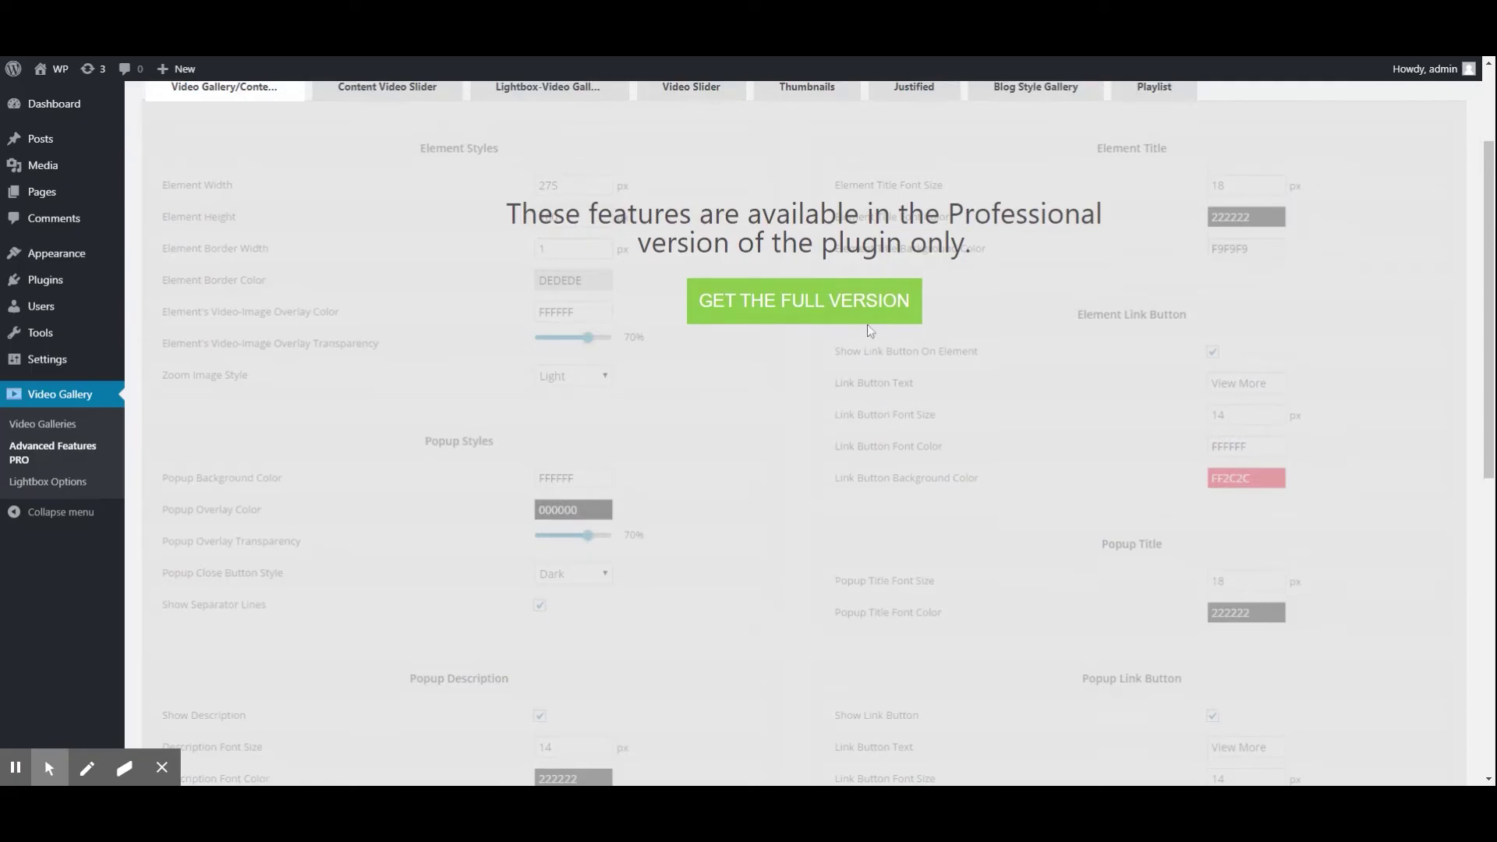
{"action": "scroll", "coordinate": [663, 370], "scroll_direction": "up", "scroll_amount": 2}
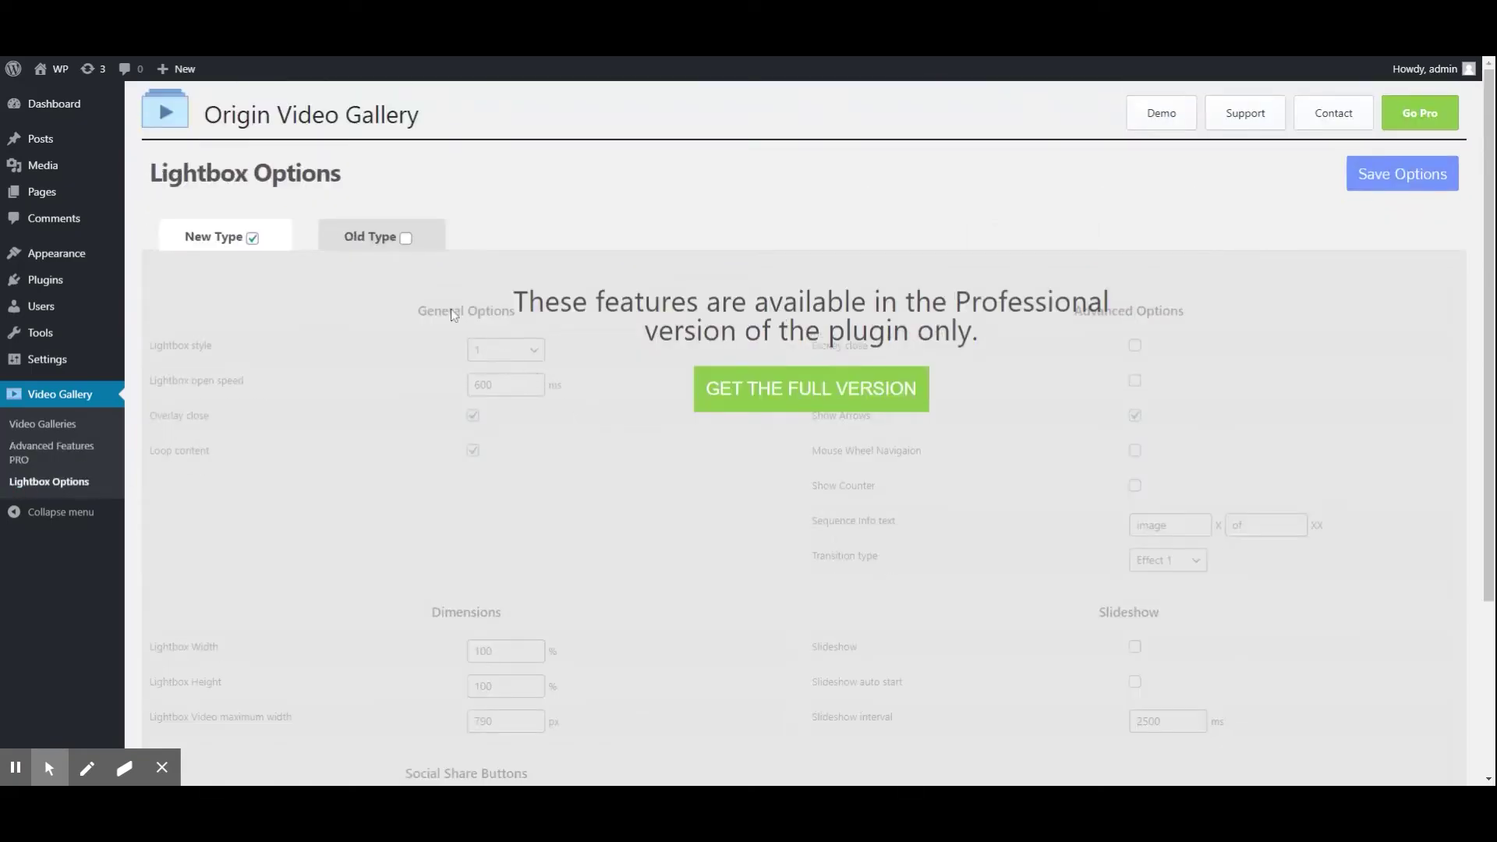
Compare the Old Type and New Type lightbox settings on the Lightbox Options page
{"action": "left_click", "coordinate": [368, 242]}
{"action": "left_click", "coordinate": [220, 247]}
{"action": "scroll", "coordinate": [640, 390], "scroll_direction": "down", "scroll_amount": 3}
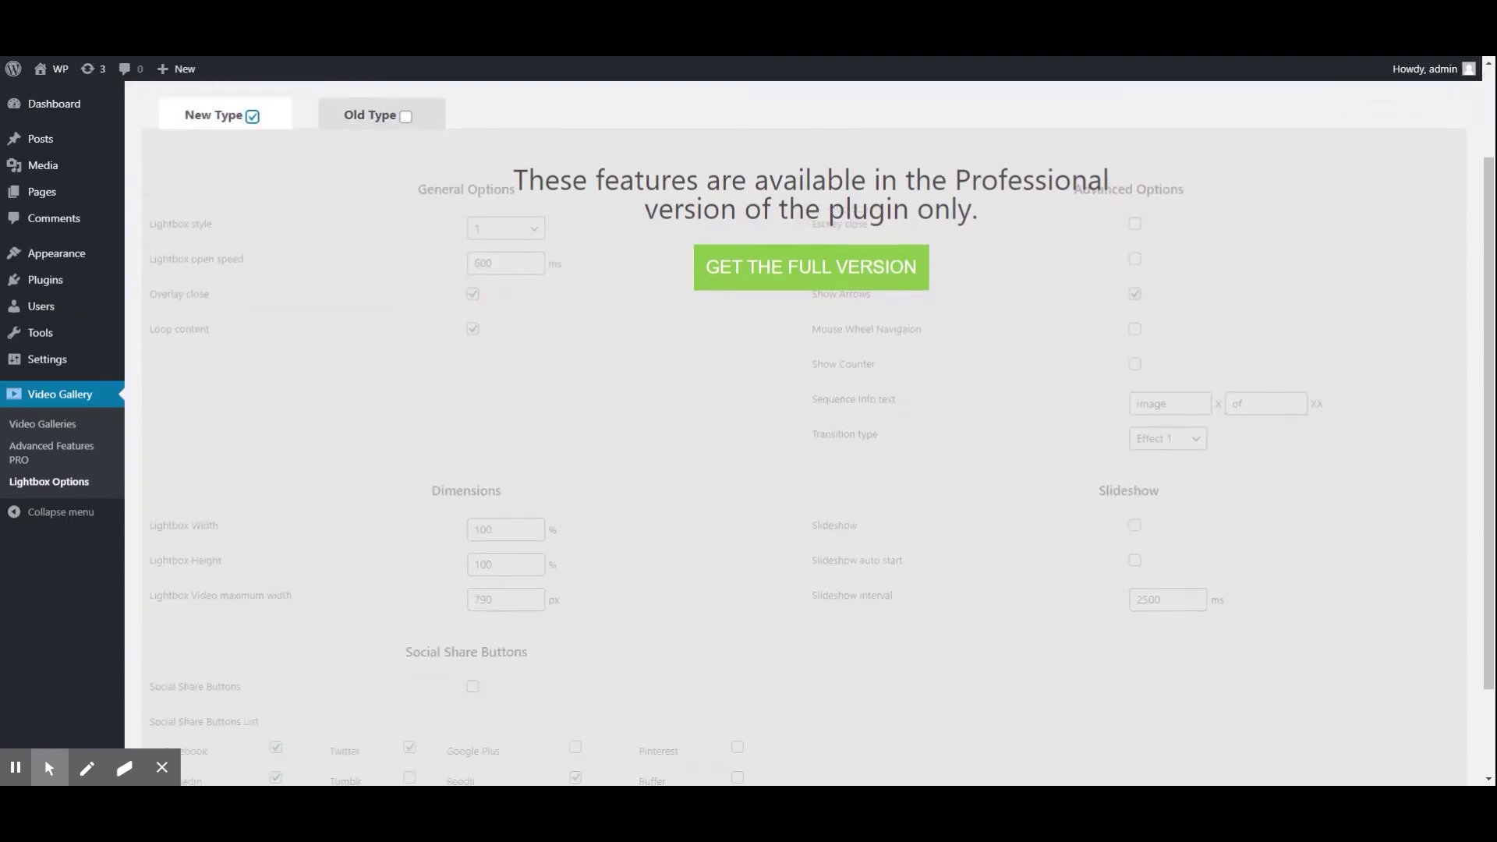
{"action": "scroll", "coordinate": [819, 429], "scroll_direction": "up", "scroll_amount": 3}
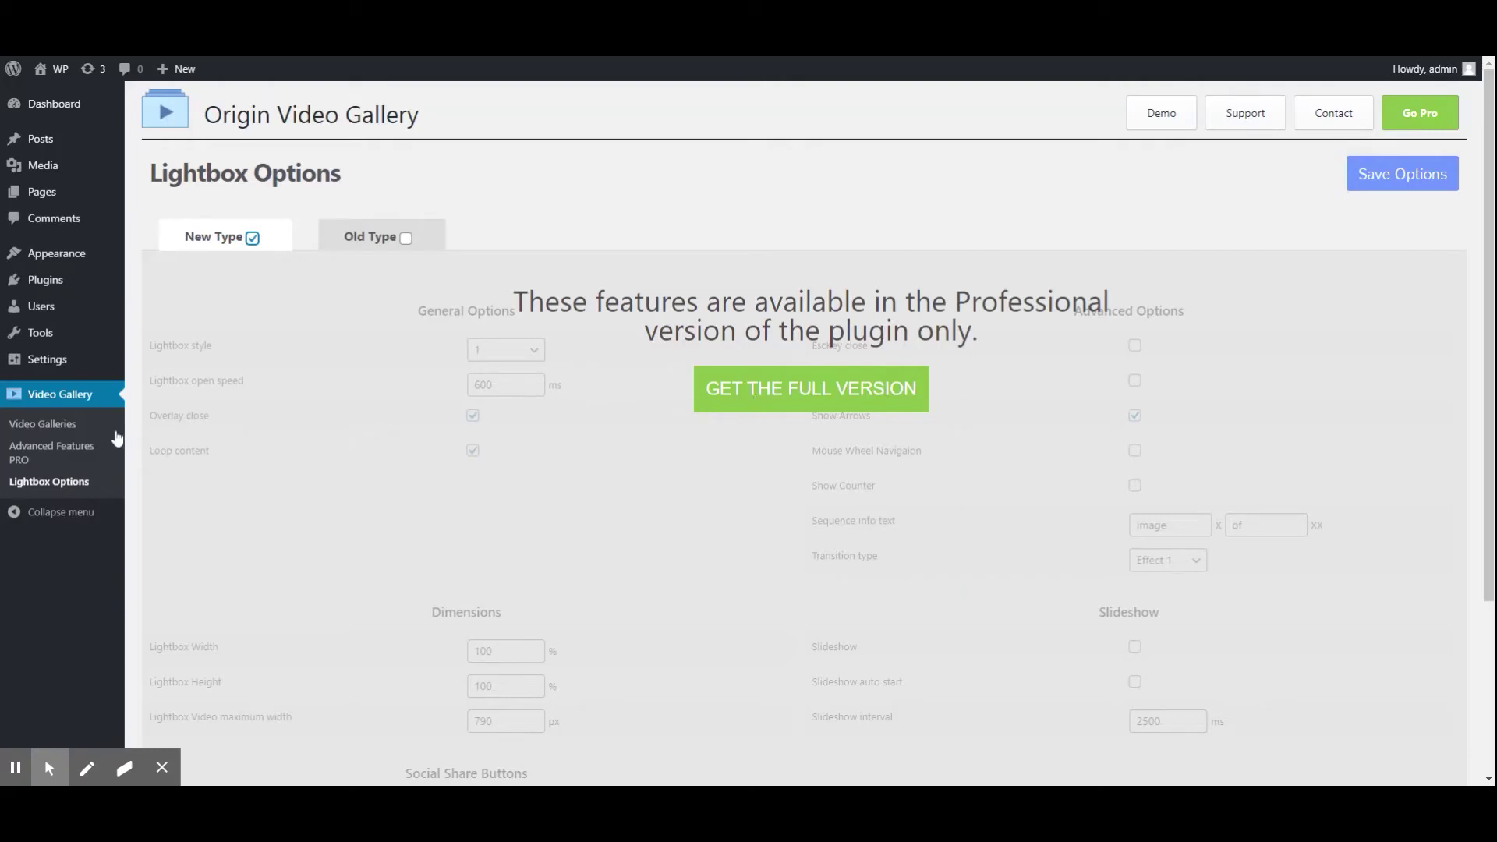
Add a new video gallery from the Video Galleries list
{"action": "left_click", "coordinate": [65, 426]}
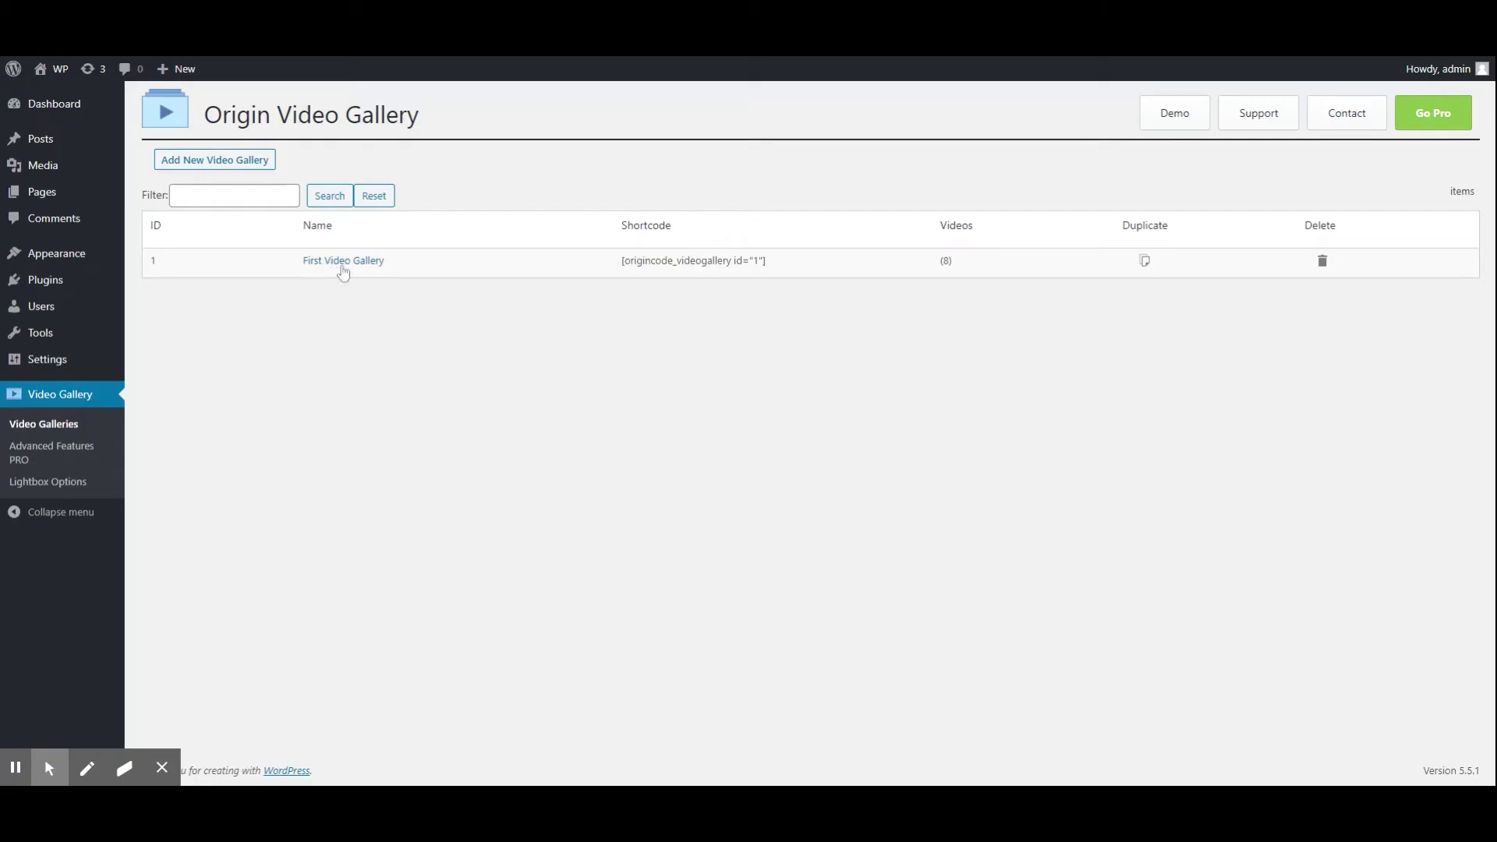
{"action": "left_click", "coordinate": [246, 166]}
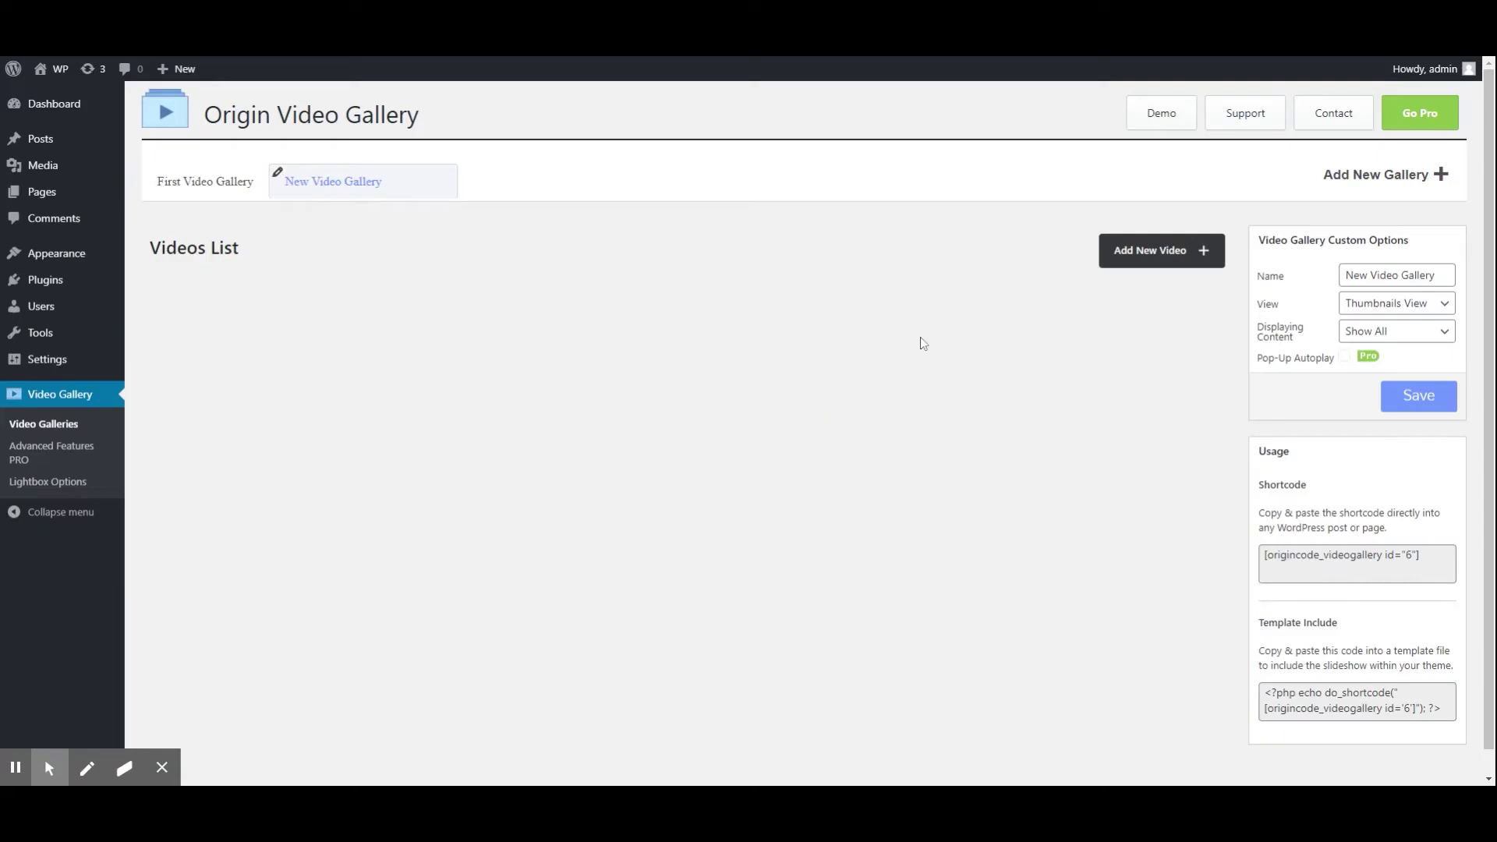
Add the Ray Kurzweil Technological Singularity YouTube video by pasting its URL and fetching its details
{"action": "left_click", "coordinate": [1143, 262]}
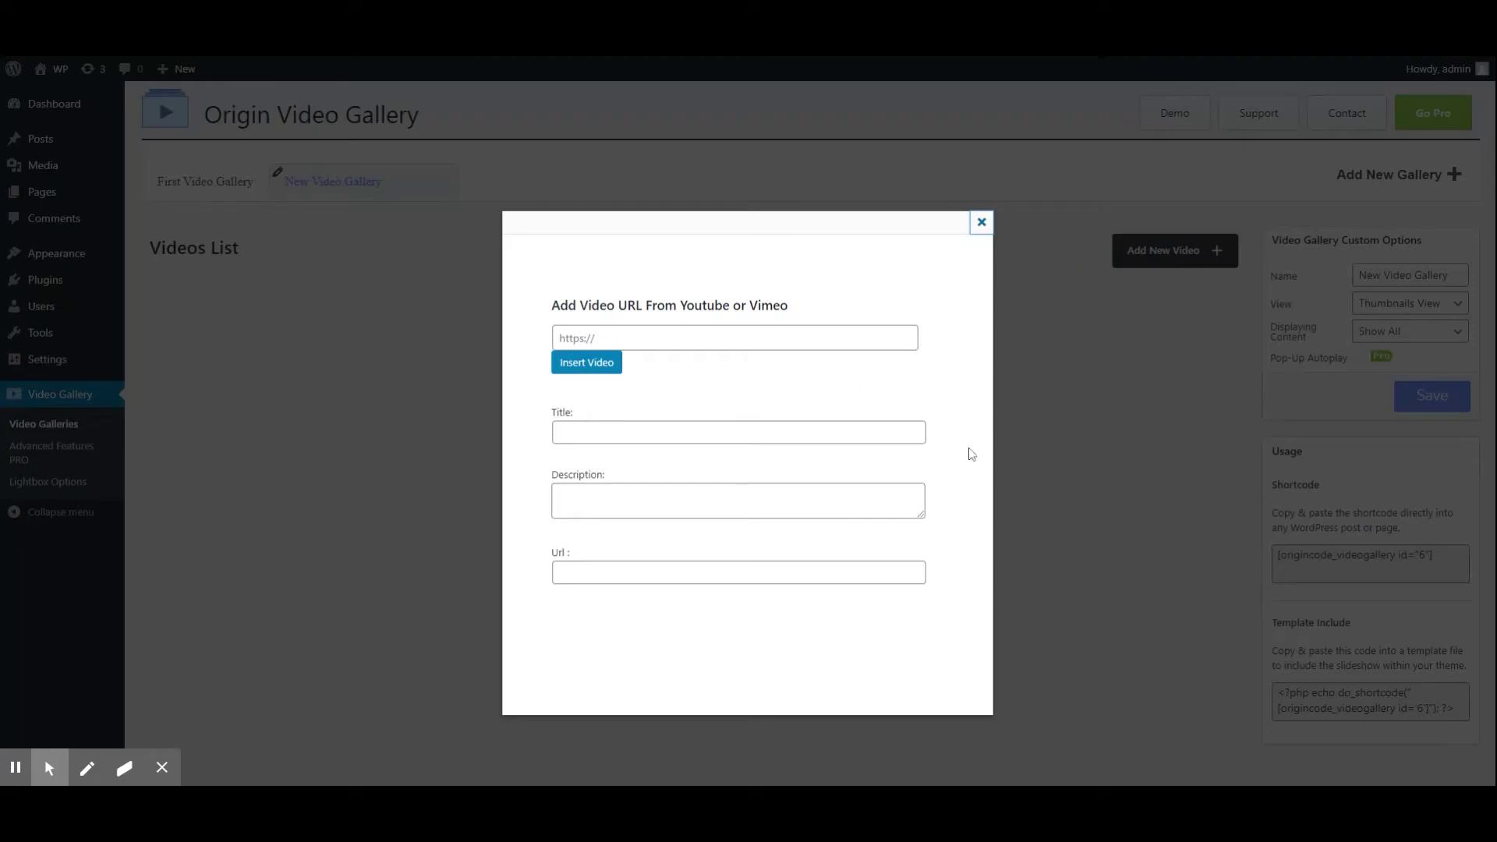
{"action": "left_click", "coordinate": [811, 338]}
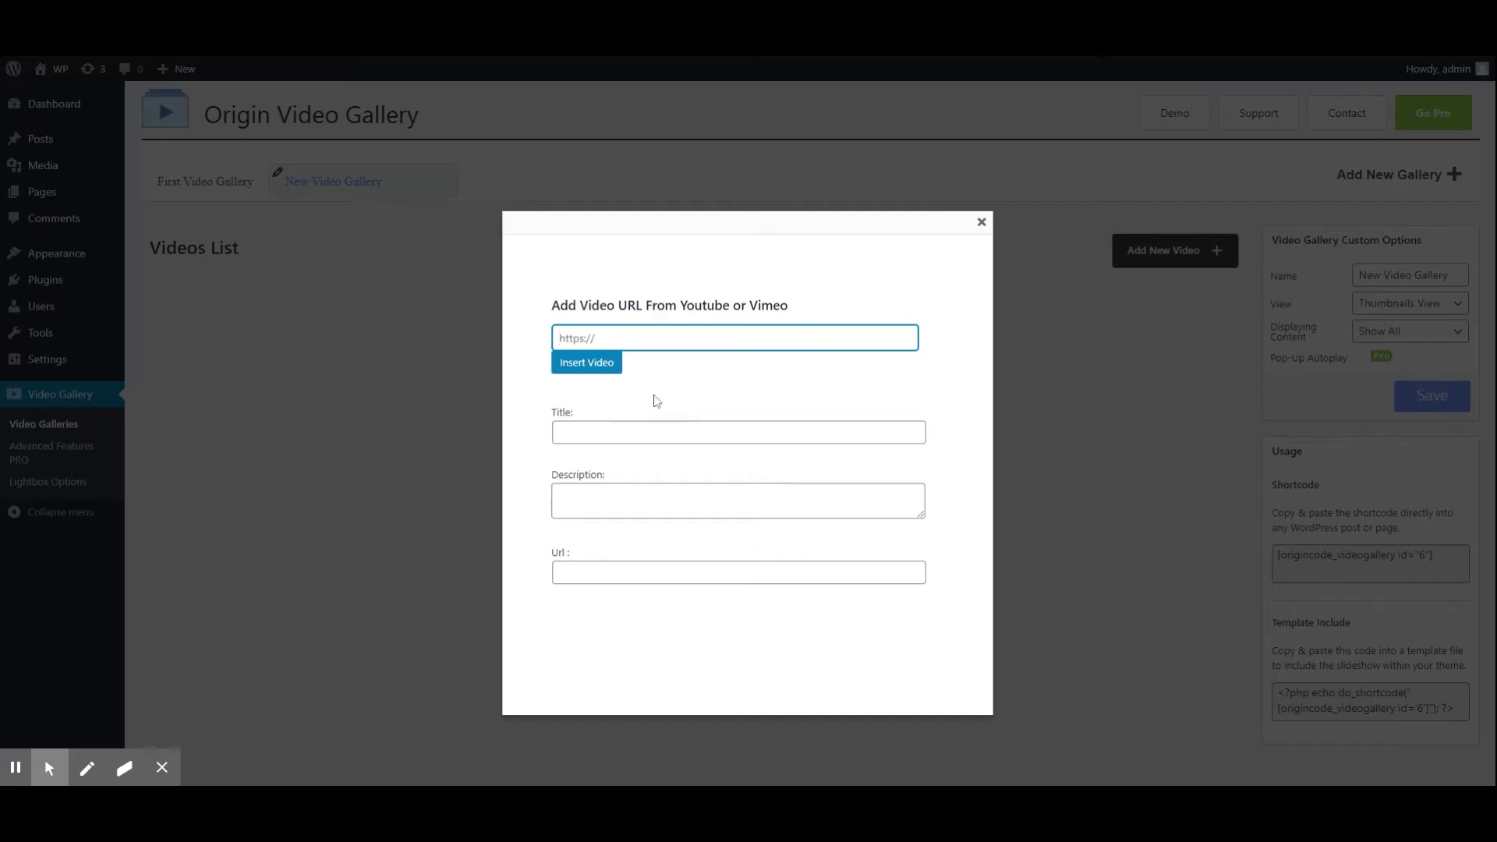
{"action": "left_click", "coordinate": [570, 432]}
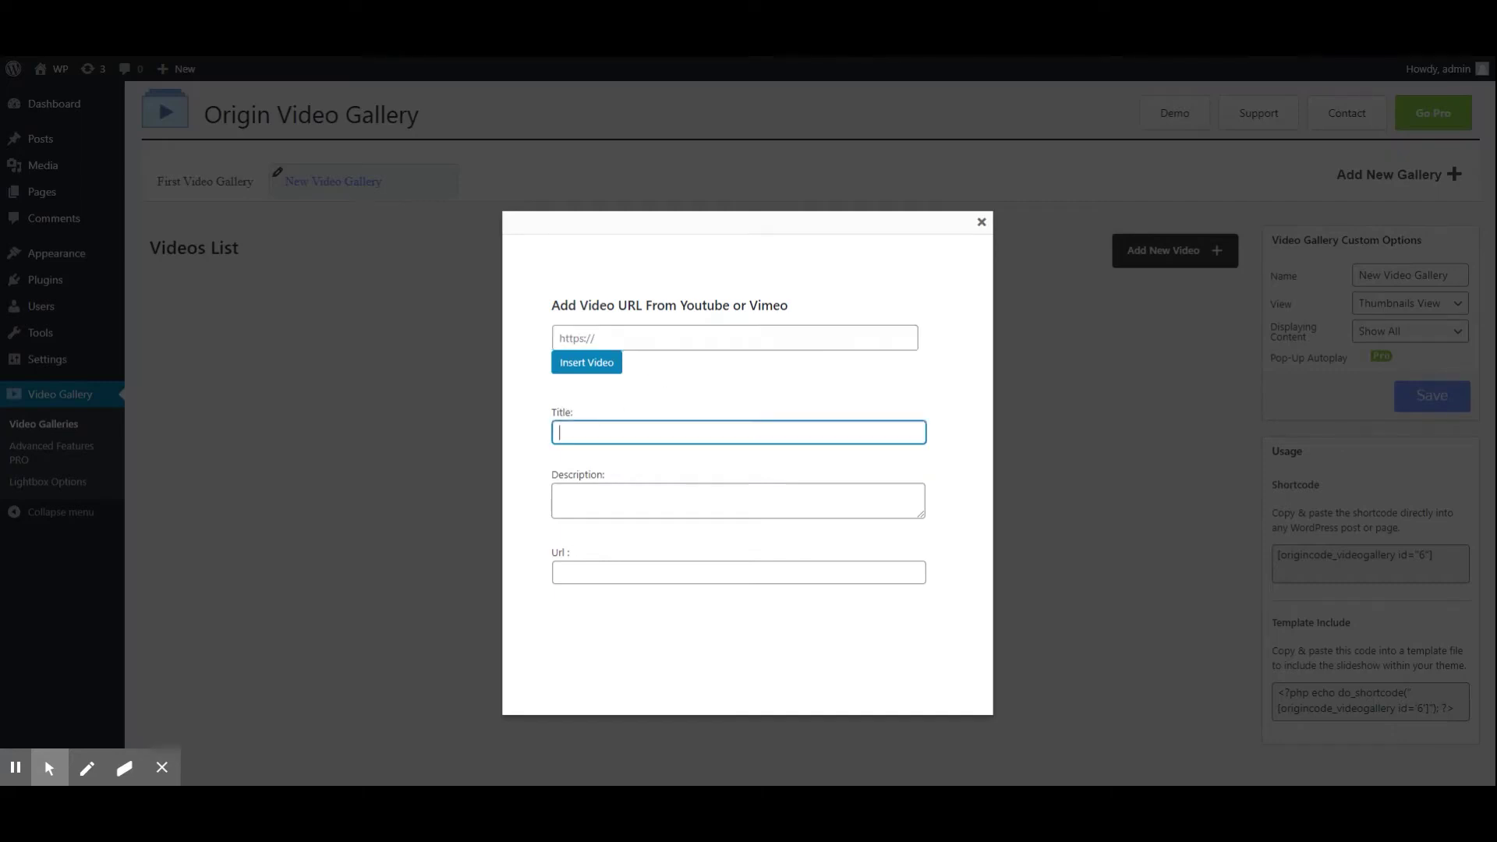
{"action": "left_click", "coordinate": [581, 495]}
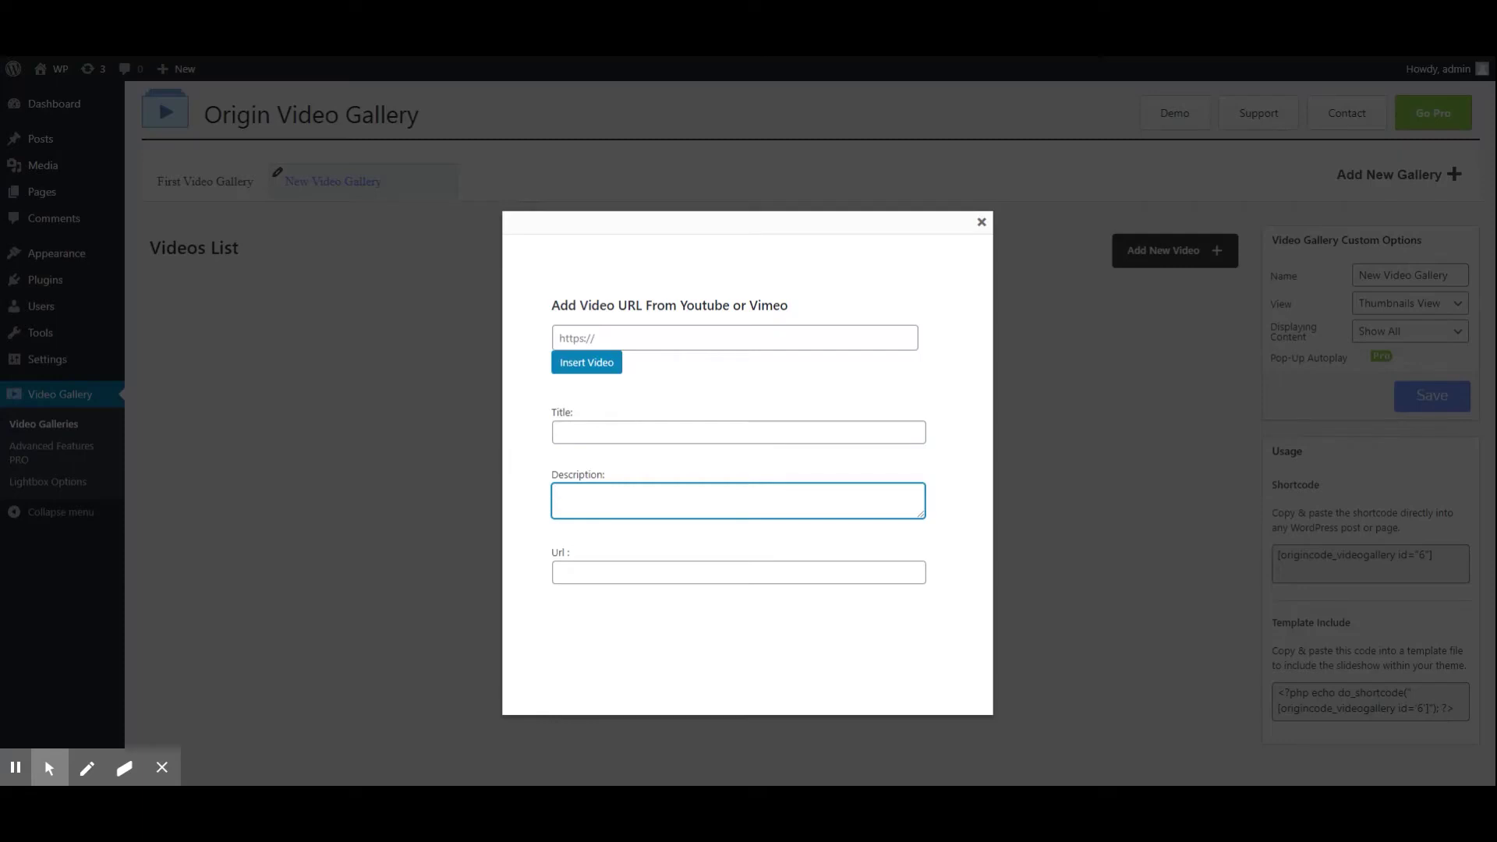
{"action": "left_click", "coordinate": [616, 573]}
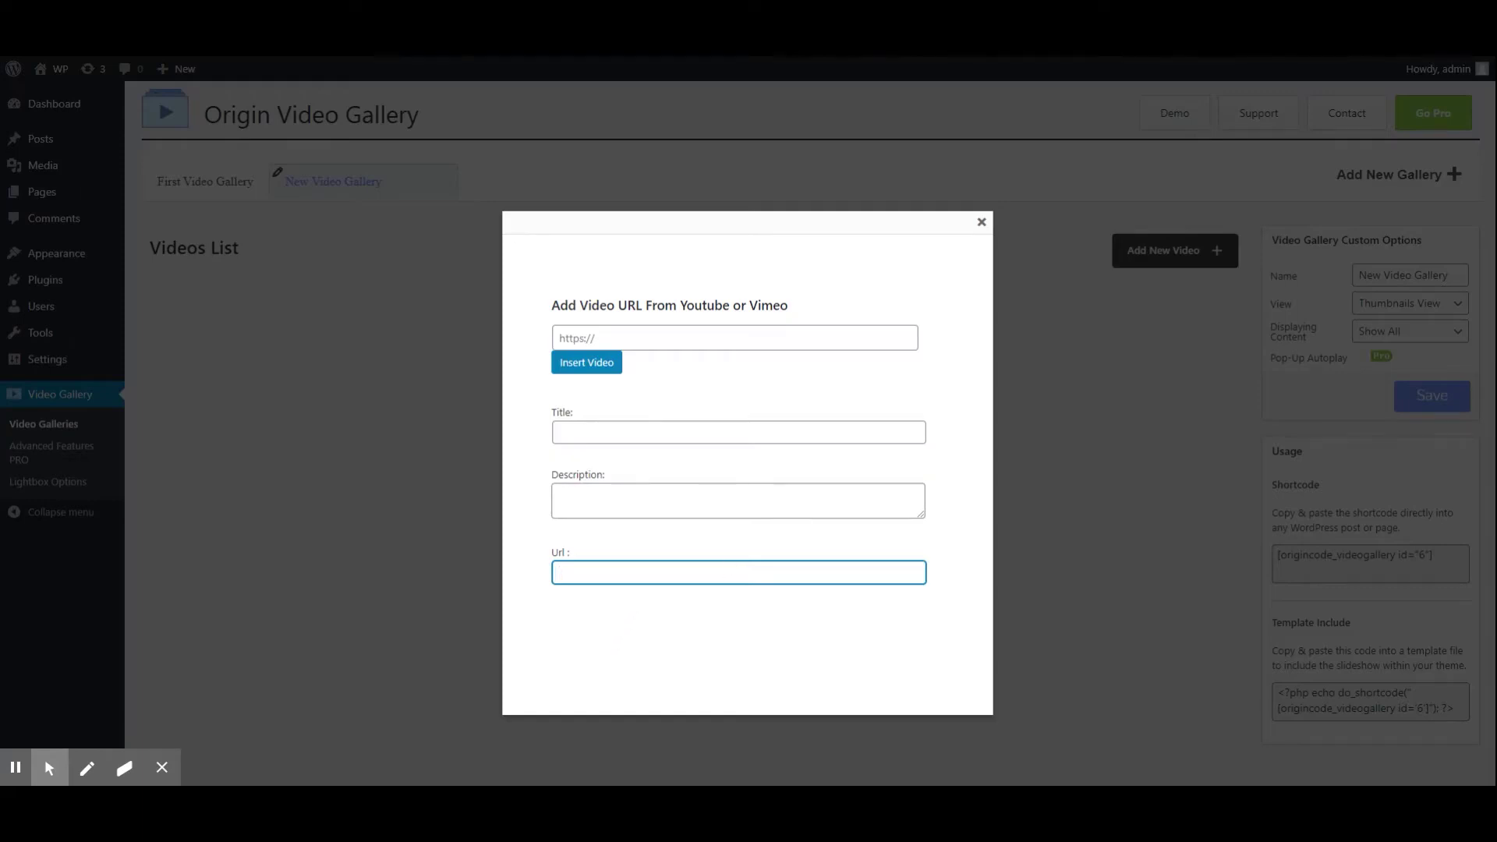
{"action": "left_click", "coordinate": [733, 337]}
{"action": "type", "text": "https://www.youtube.com/watch?v=L8f7nsUdq-k"}
{"action": "left_click", "coordinate": [586, 361]}
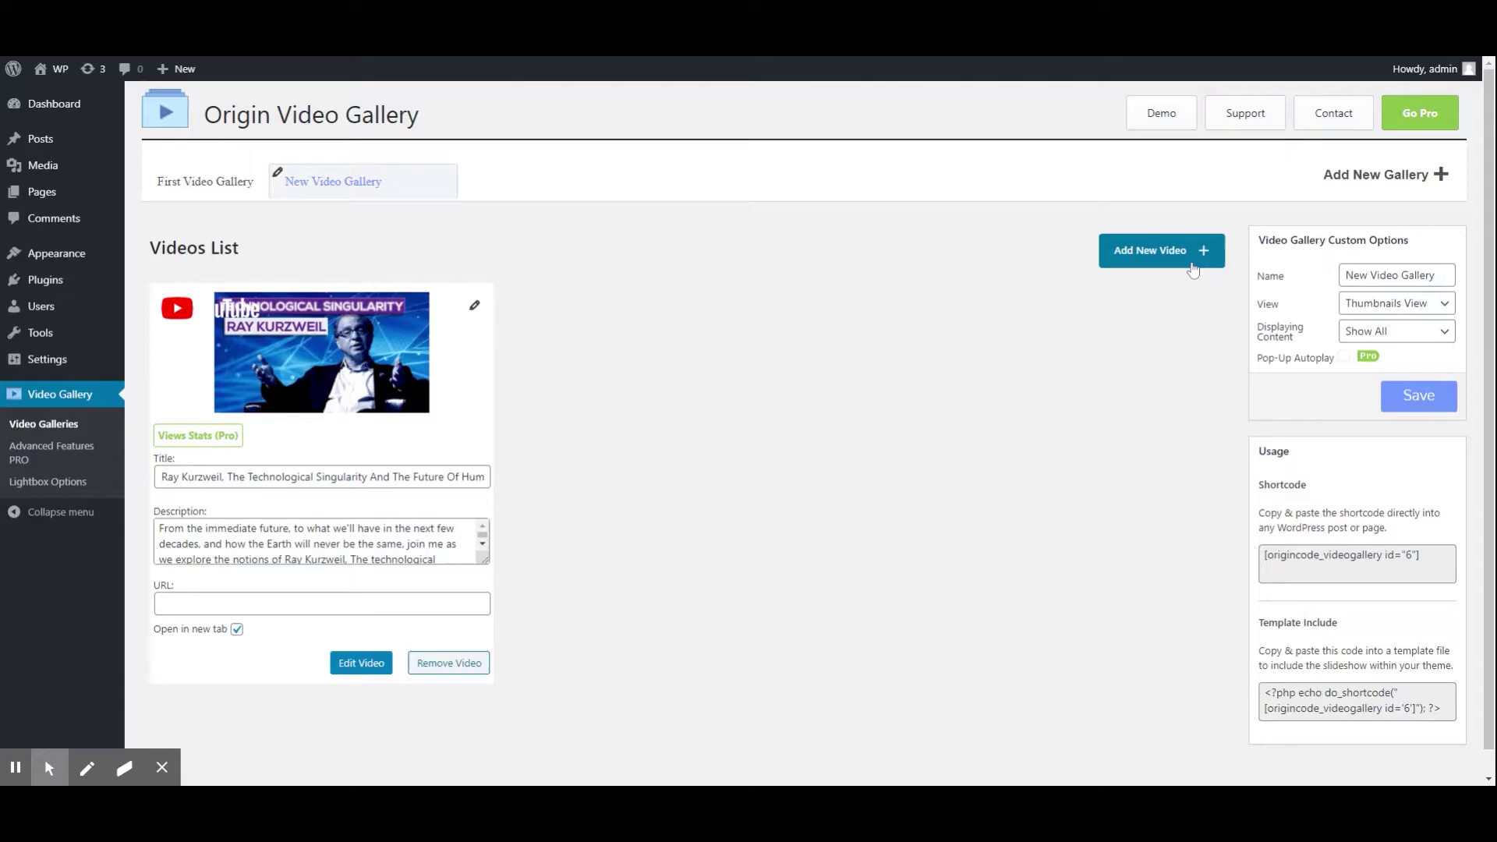
Add a YouTube video titled 'The Rise of AI' with its pasted link and description
{"action": "left_click", "coordinate": [1192, 269]}
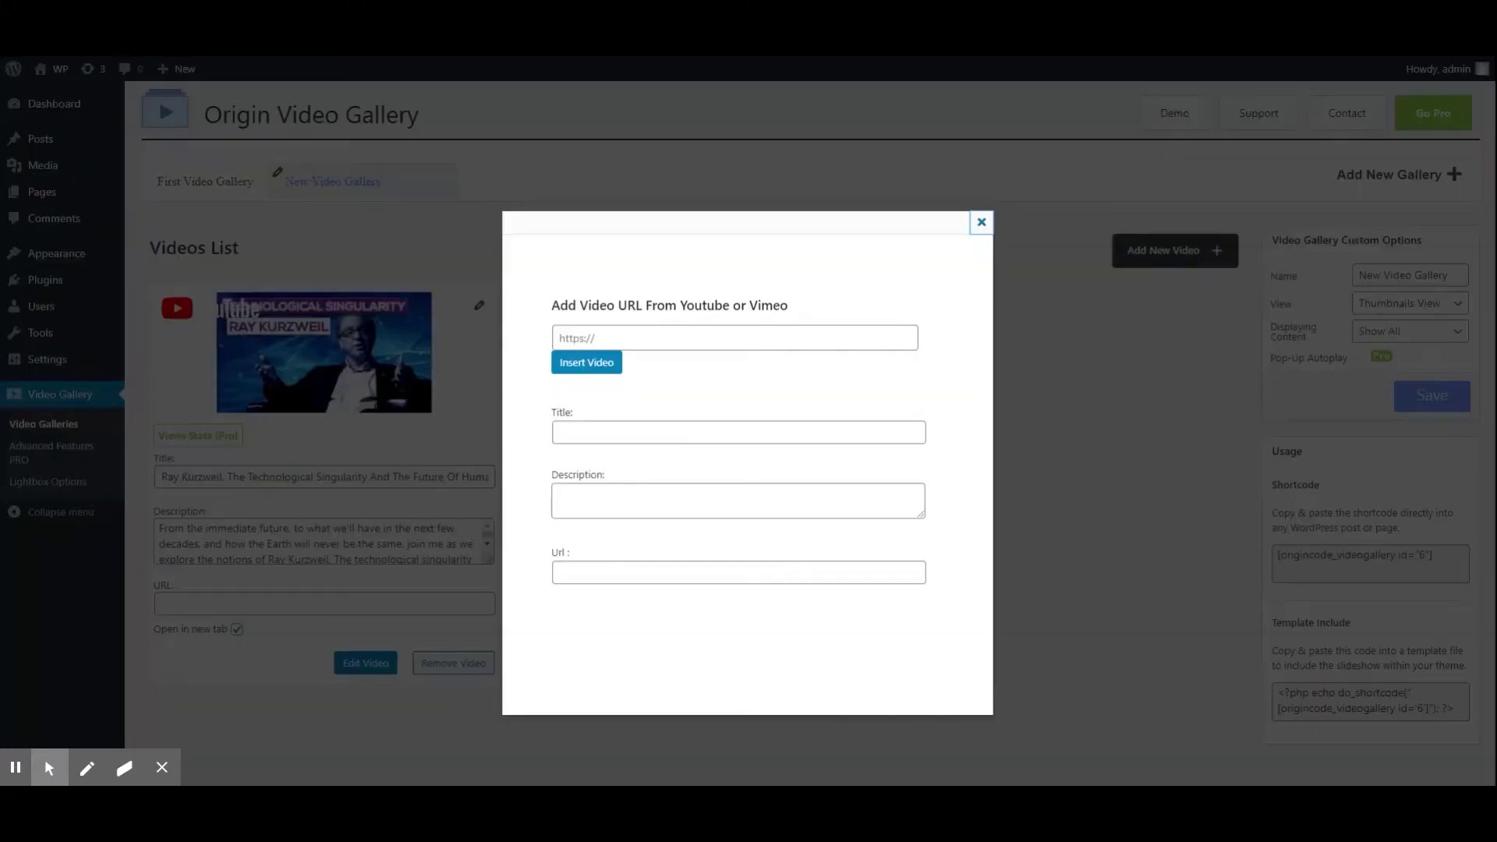
{"action": "left_click", "coordinate": [733, 337]}
{"action": "type", "text": "https://www.youtube.com/watch?v=Dk7h22mRYHQ"}
{"action": "left_click", "coordinate": [738, 432]}
{"action": "type", "text": "The Rise of AI"}
{"action": "left_click", "coordinate": [739, 500]}
{"action": "key", "text": "ctrl+v"}
{"action": "left_click", "coordinate": [586, 362]}
Add the Vimeo robots video with its pasted link, title and description
{"action": "left_click", "coordinate": [1162, 251]}
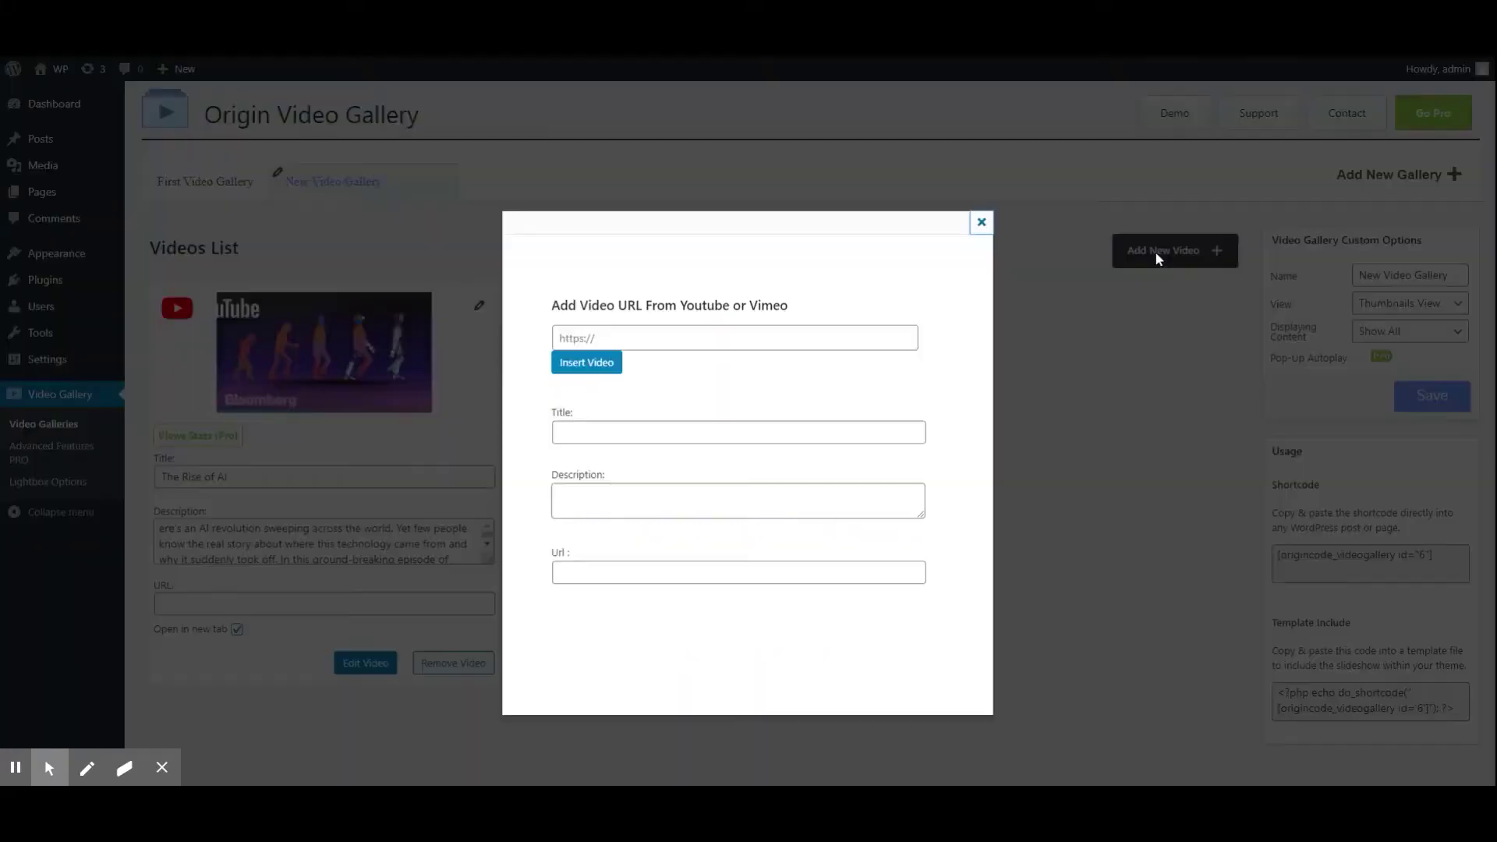
{"action": "left_click", "coordinate": [733, 338]}
{"action": "type", "text": "https://vimeo.com/124461176"}
{"action": "left_click", "coordinate": [739, 432]}
{"action": "type", "text": "Time-Traveling Robots from the Future"}
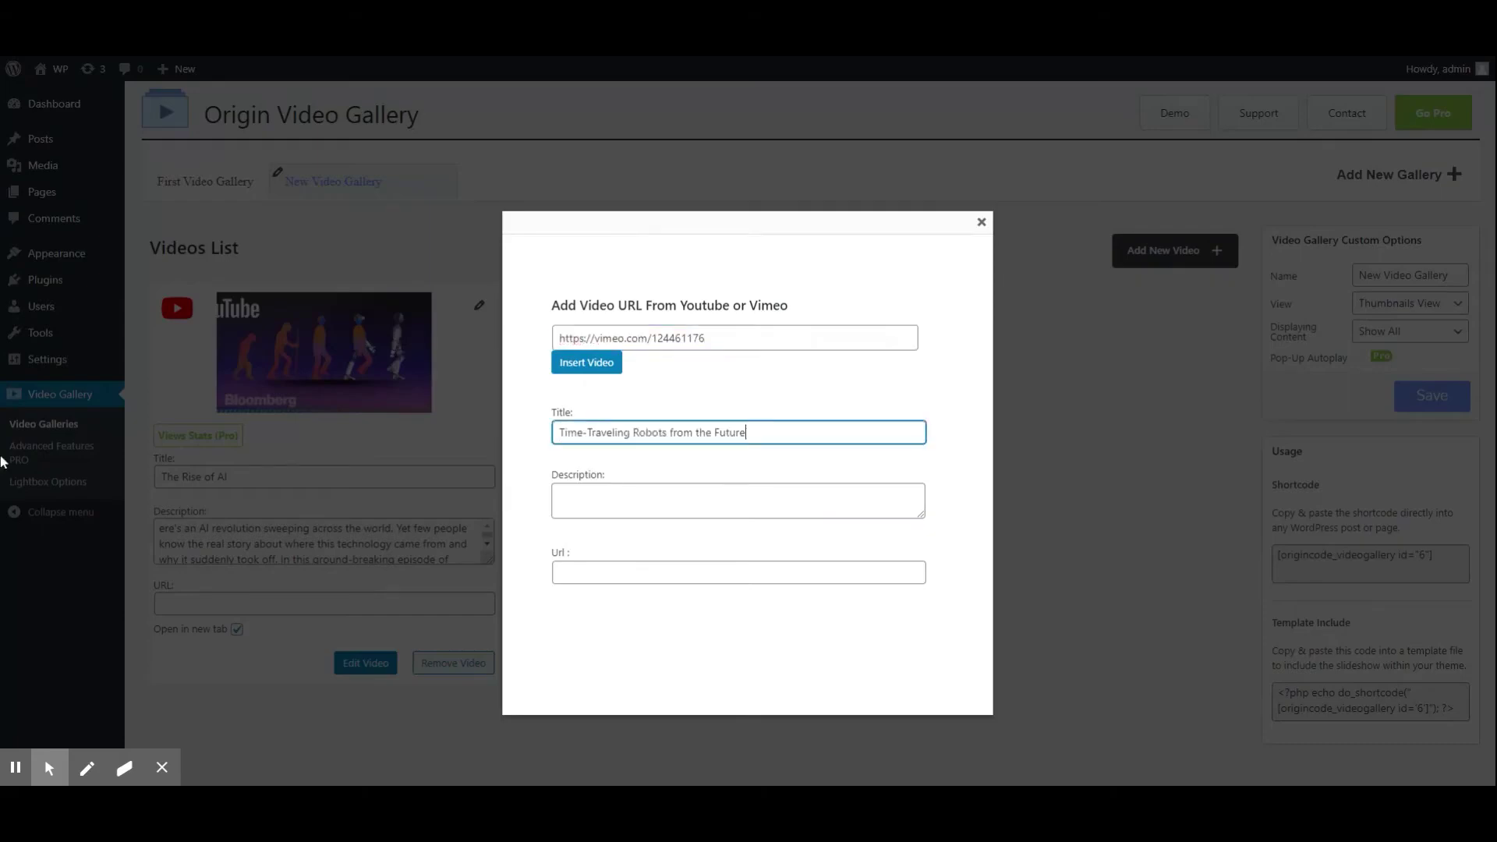
{"action": "left_click", "coordinate": [739, 500]}
{"action": "type", "text": "Singularity University Faculty Chair Brad Templeton takes a look at how future robots may make decisions based on data from the past."}
{"action": "left_click", "coordinate": [581, 365]}
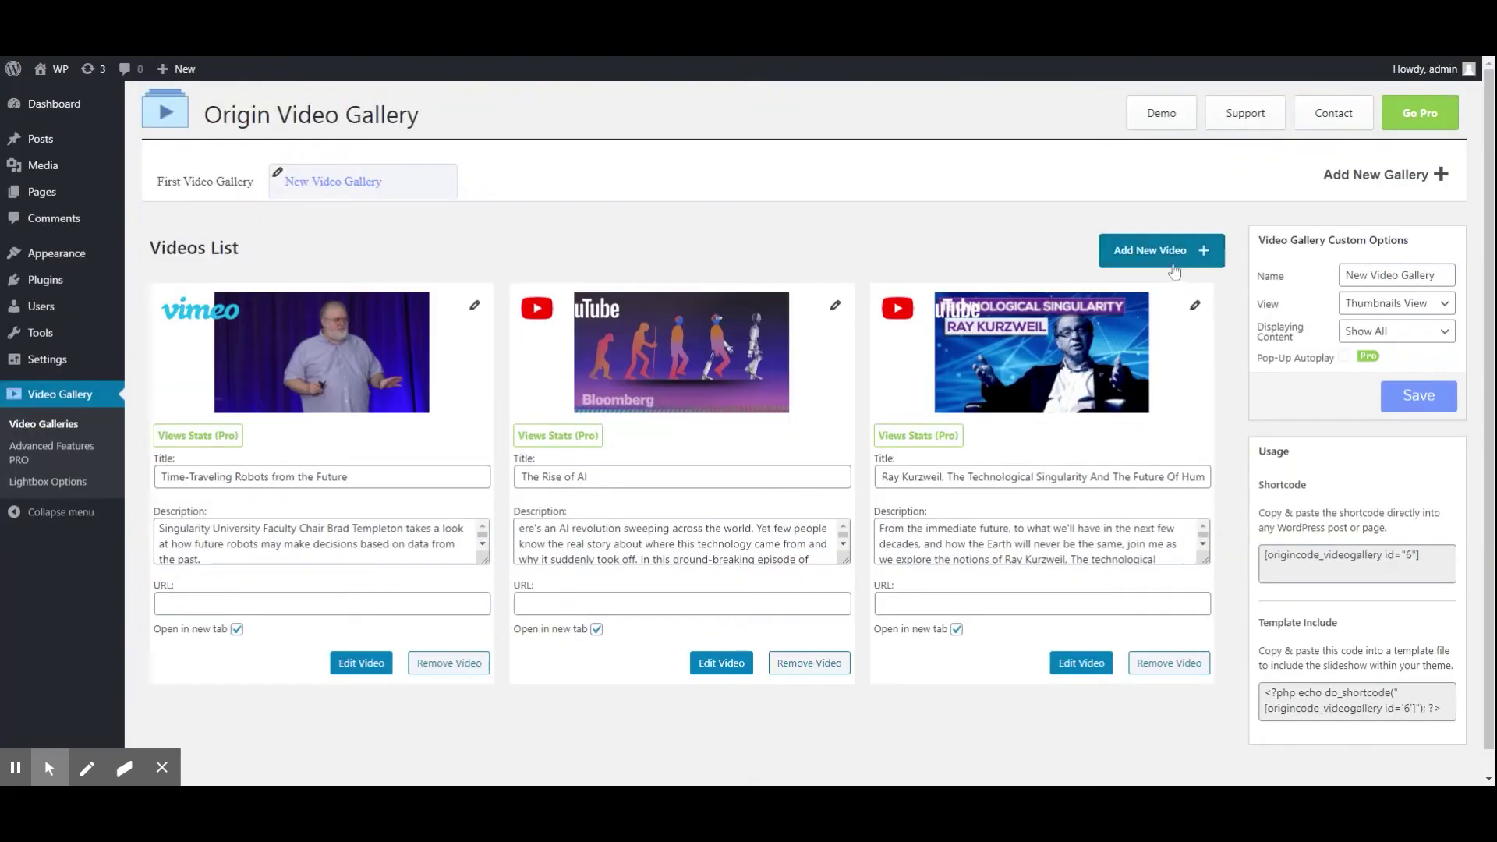
Add the Elon Musk YouTube video with its pasted link, title and description
{"action": "left_click", "coordinate": [1162, 250]}
{"action": "left_click", "coordinate": [734, 338]}
{"action": "type", "text": "https://www.youtube.com/watch?v=IK0q812bAK0"}
{"action": "left_click", "coordinate": [739, 432]}
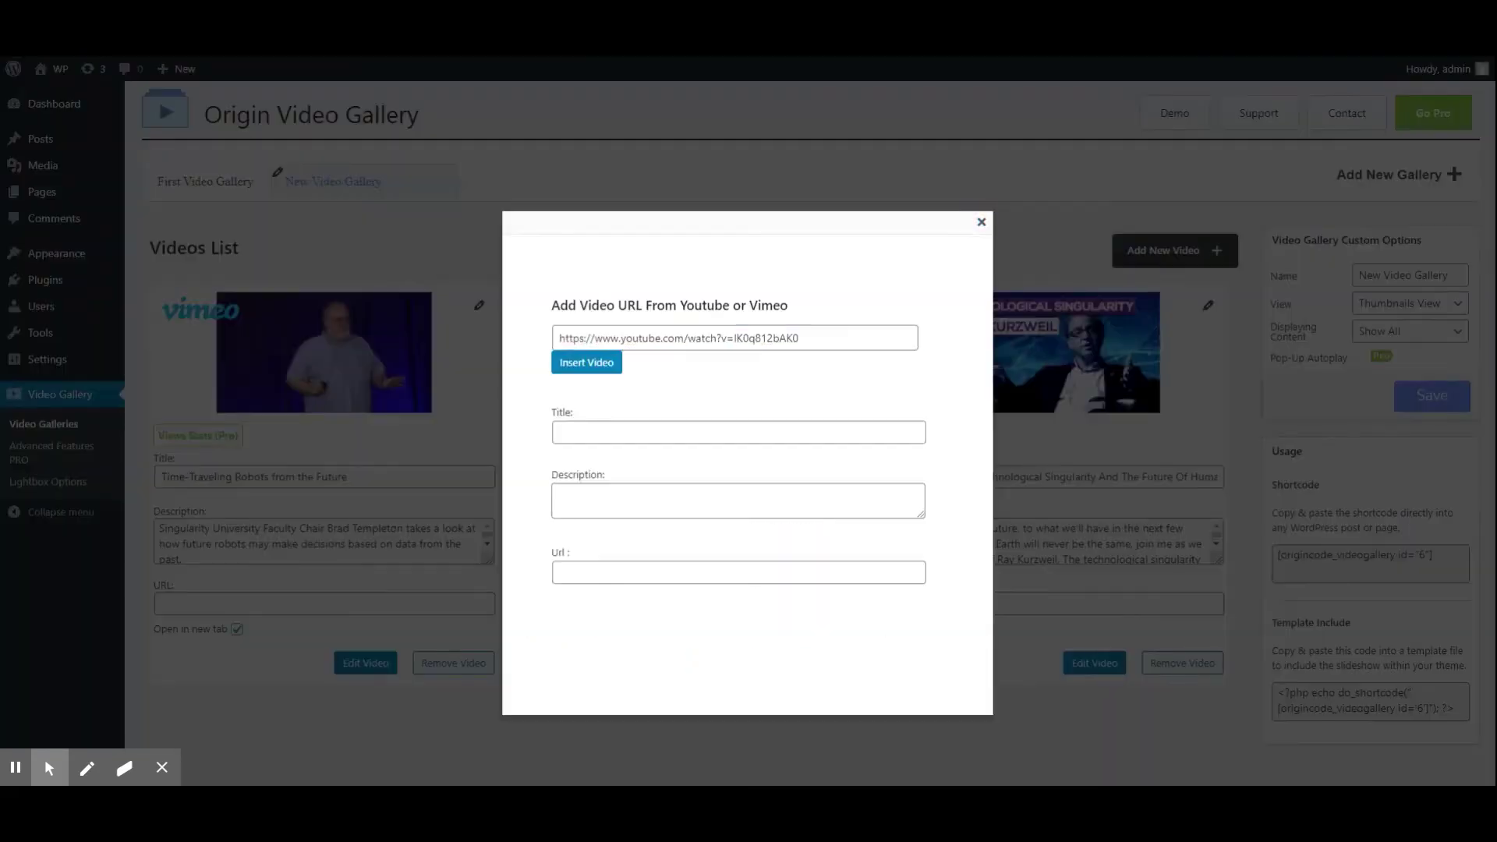
{"action": "type", "text": "Elon Musk's Question to AI: What's Outside The Simulation?"}
{"action": "left_click", "coordinate": [739, 500]}
{"action": "key", "text": "ctrl+v"}
{"action": "left_click", "coordinate": [605, 377]}
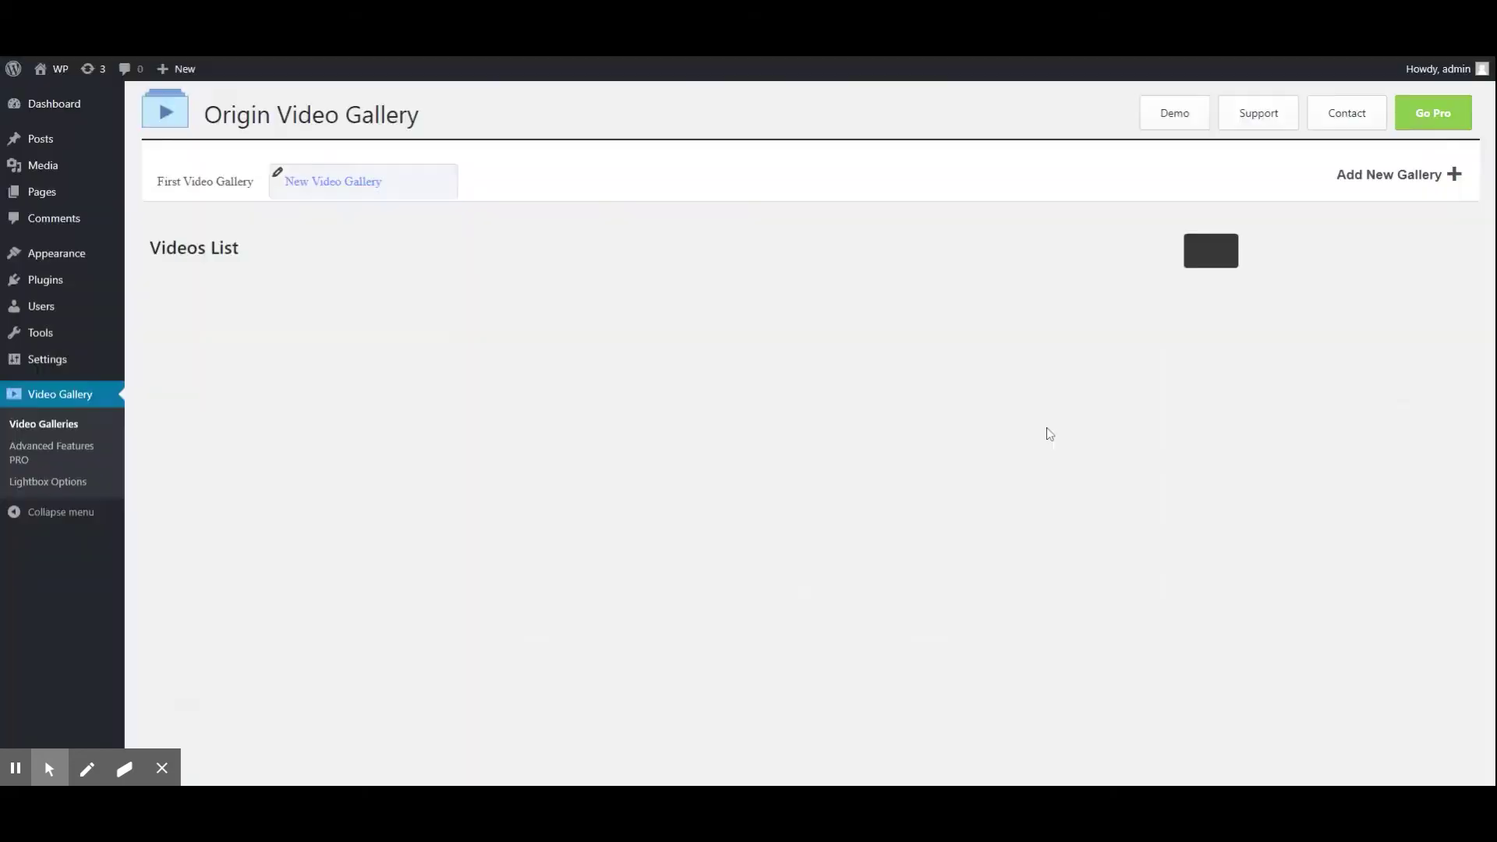
Add the AI Architectural Data Sculpture Vimeo video with its link and title
{"action": "left_click", "coordinate": [1181, 261]}
{"action": "left_click", "coordinate": [733, 338]}
{"action": "type", "text": "https://vimeo.com/376252511"}
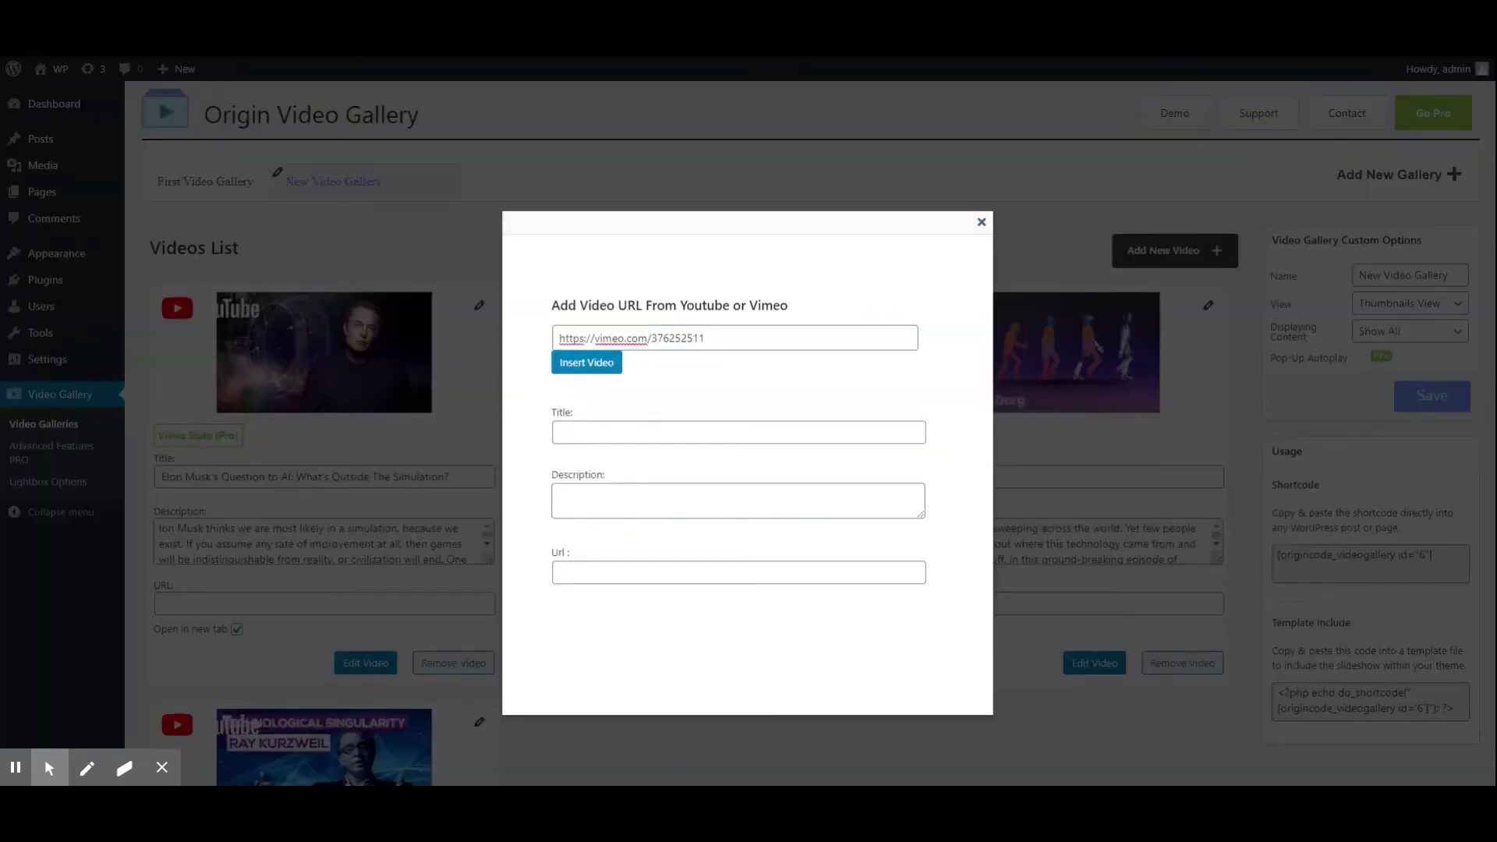
{"action": "left_click", "coordinate": [738, 432]}
{"action": "type", "text": "AI Architectural Data Sculpture"}
{"action": "left_click", "coordinate": [739, 500]}
{"action": "key", "text": "ctrl+v"}
{"action": "left_click", "coordinate": [586, 363]}
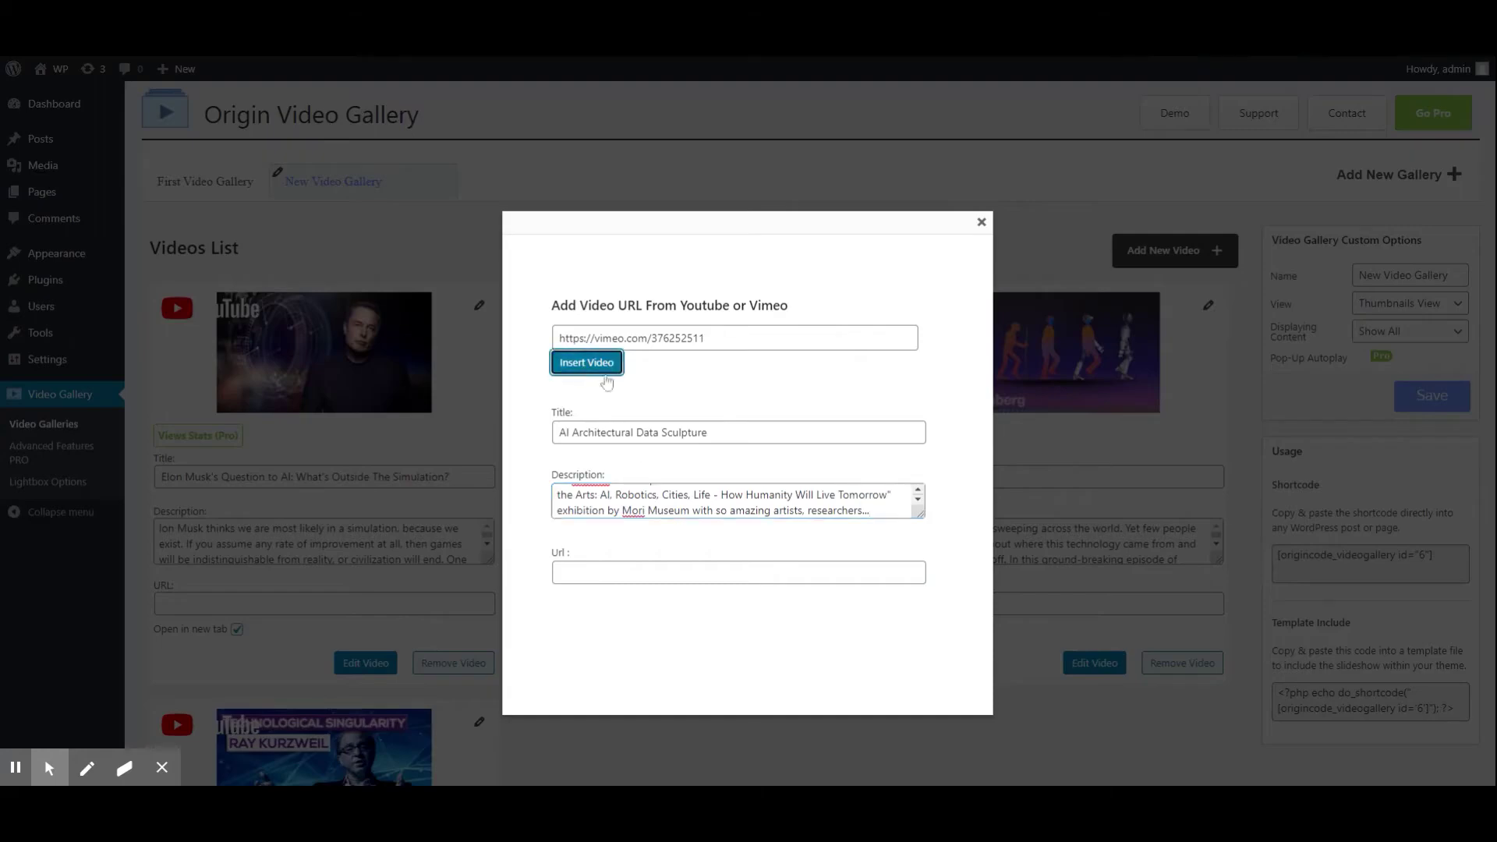
Add the Anil Seth YouTube talk with its pasted link, title and description
{"action": "left_click", "coordinate": [1169, 250]}
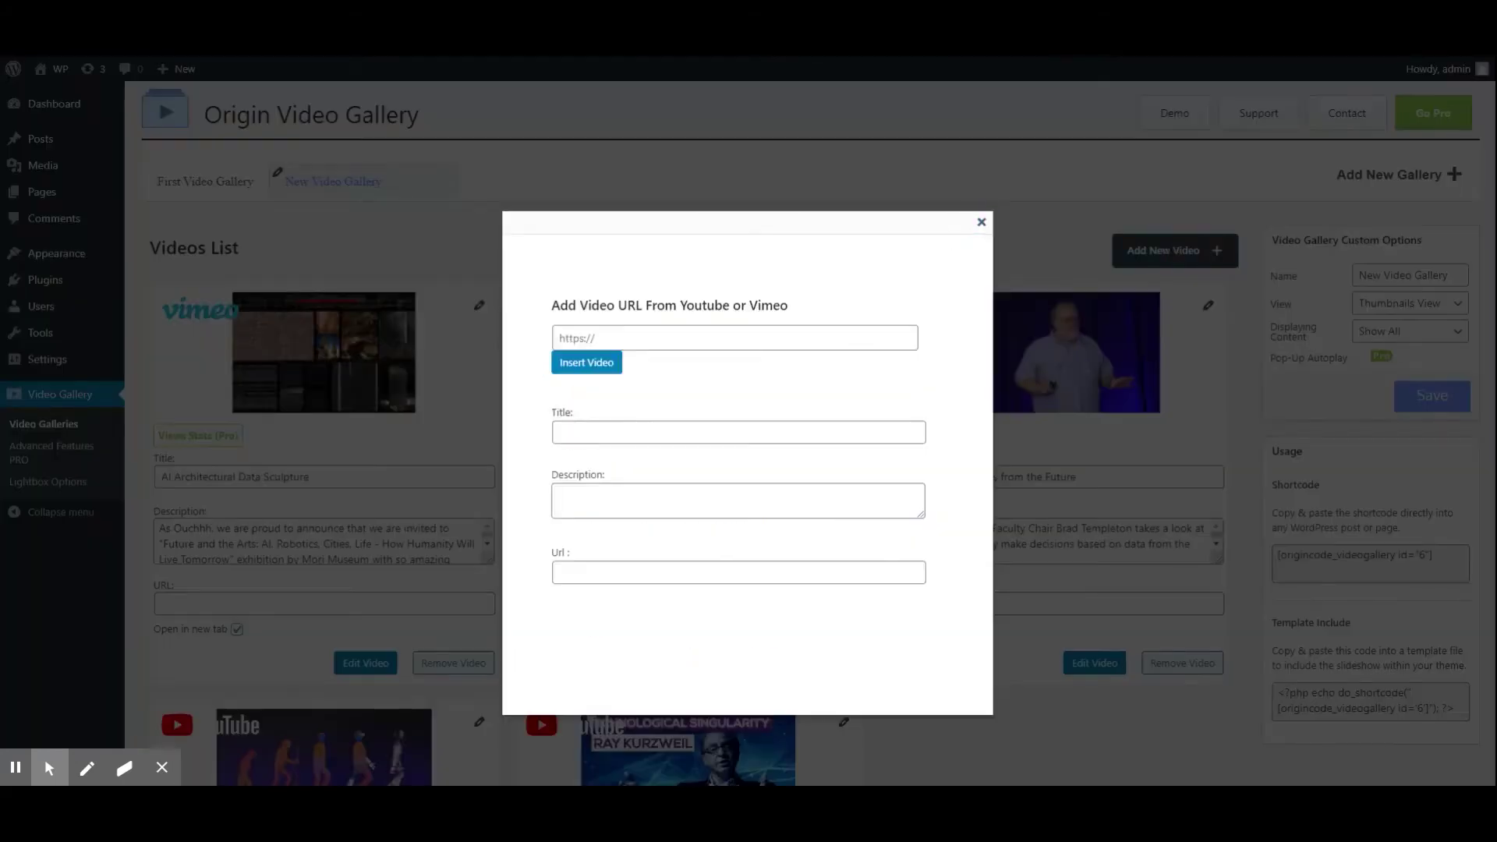
{"action": "type", "text": "https://www.youtube.com/watch?v=lyu7v7nWzfo"}
{"action": "key", "text": "Tab"}
{"action": "key", "text": "Tab"}
{"action": "type", "text": "Your brain hallucinates your conscious reality | Anil Seth"}
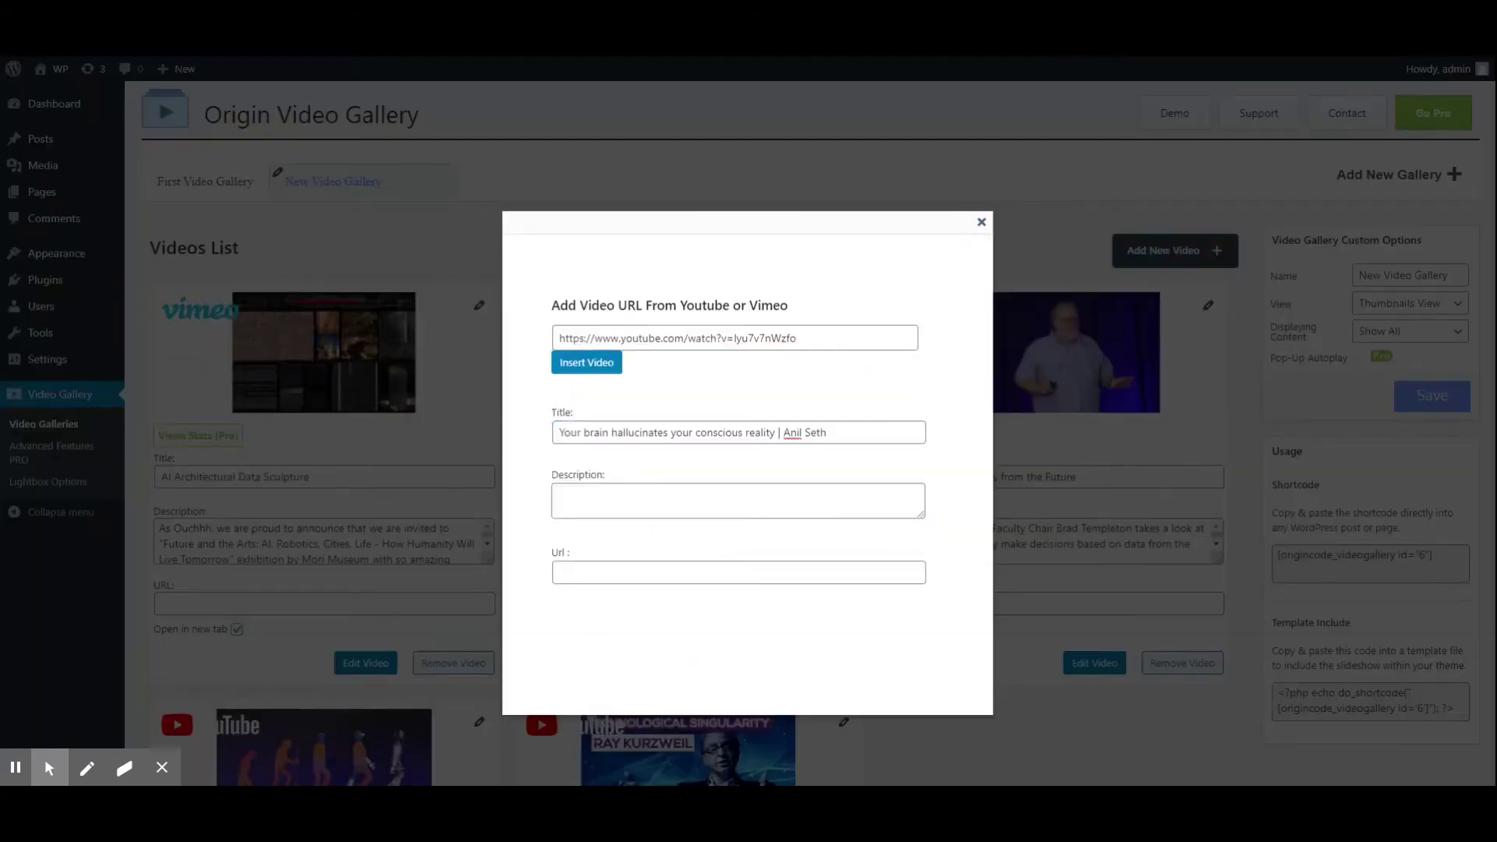
{"action": "key", "text": "Tab"}
{"action": "key", "text": "ctrl+v"}
{"action": "left_click", "coordinate": [587, 363]}
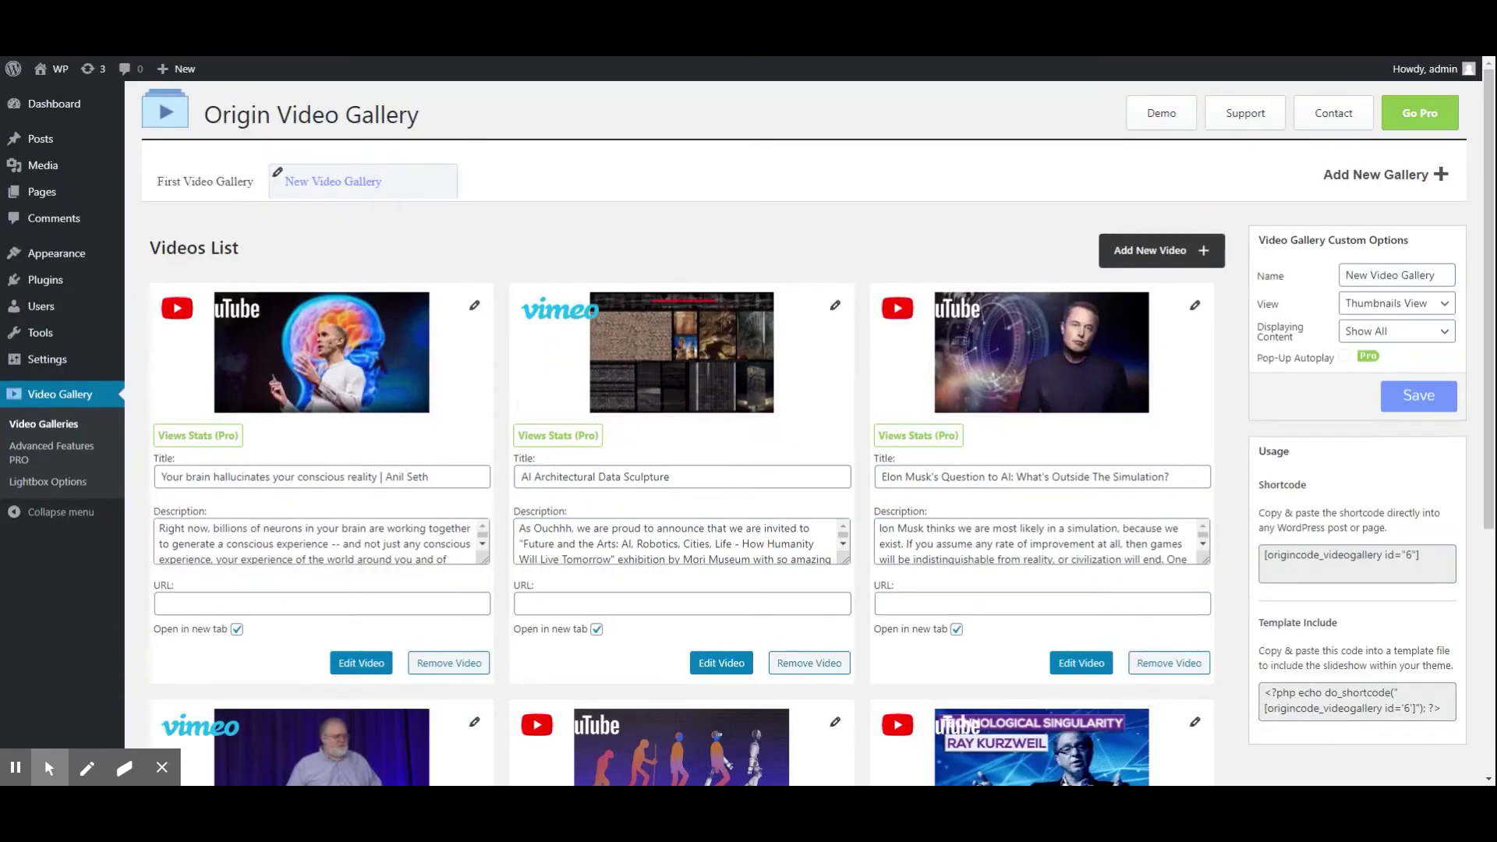
Review the gallery's video cards and open the Anil Seth video's Update video form
{"action": "scroll", "coordinate": [935, 220], "scroll_direction": "down", "scroll_amount": 1}
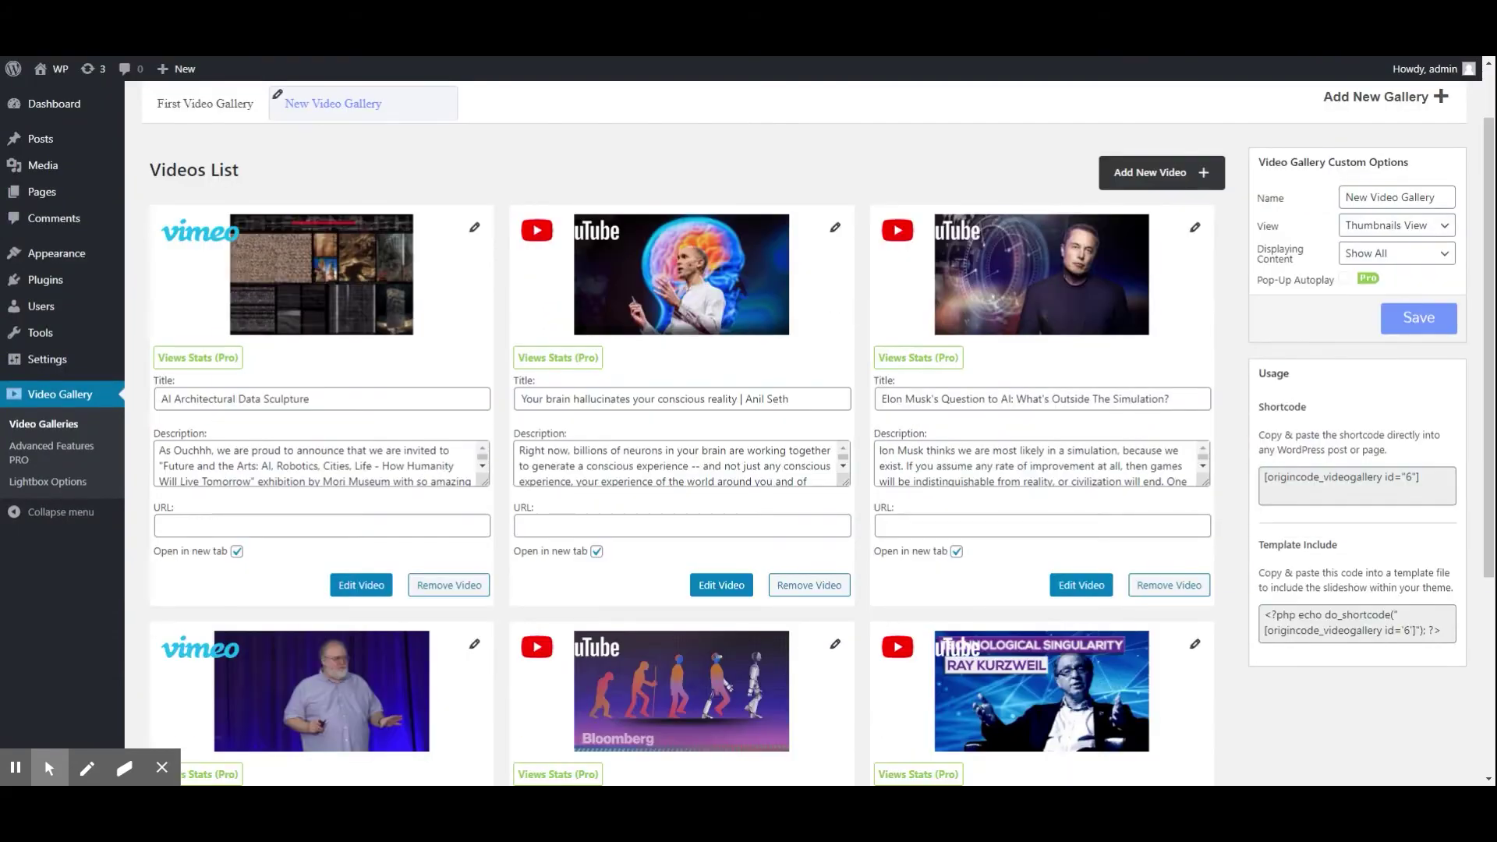
{"action": "scroll", "coordinate": [858, 394], "scroll_direction": "down", "scroll_amount": 2}
{"action": "scroll", "coordinate": [858, 391], "scroll_direction": "down", "scroll_amount": 1}
{"action": "scroll", "coordinate": [858, 391], "scroll_direction": "up", "scroll_amount": 3}
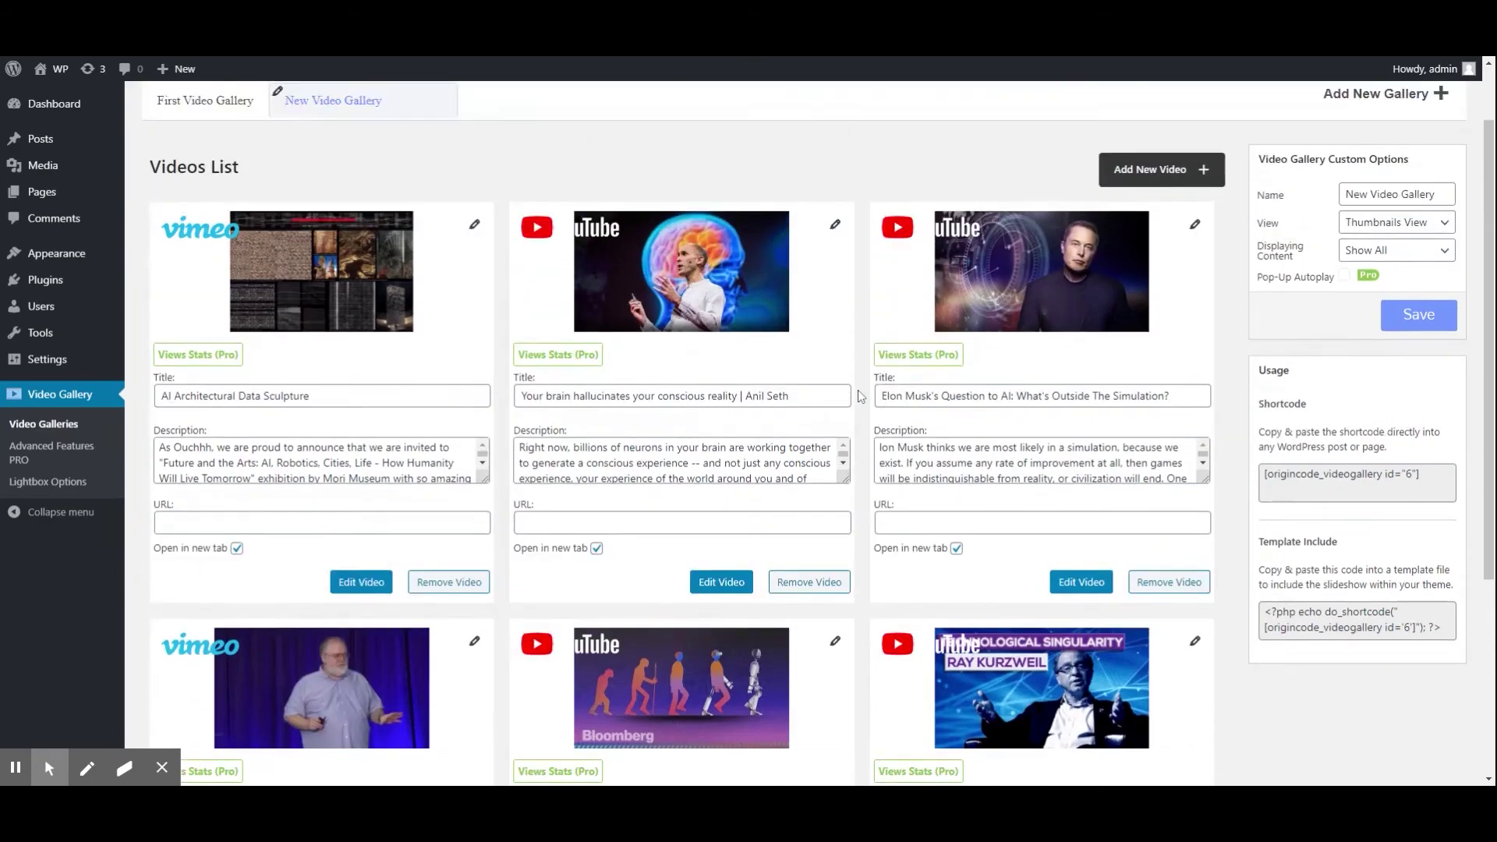
{"action": "scroll", "coordinate": [861, 396], "scroll_direction": "down", "scroll_amount": 1}
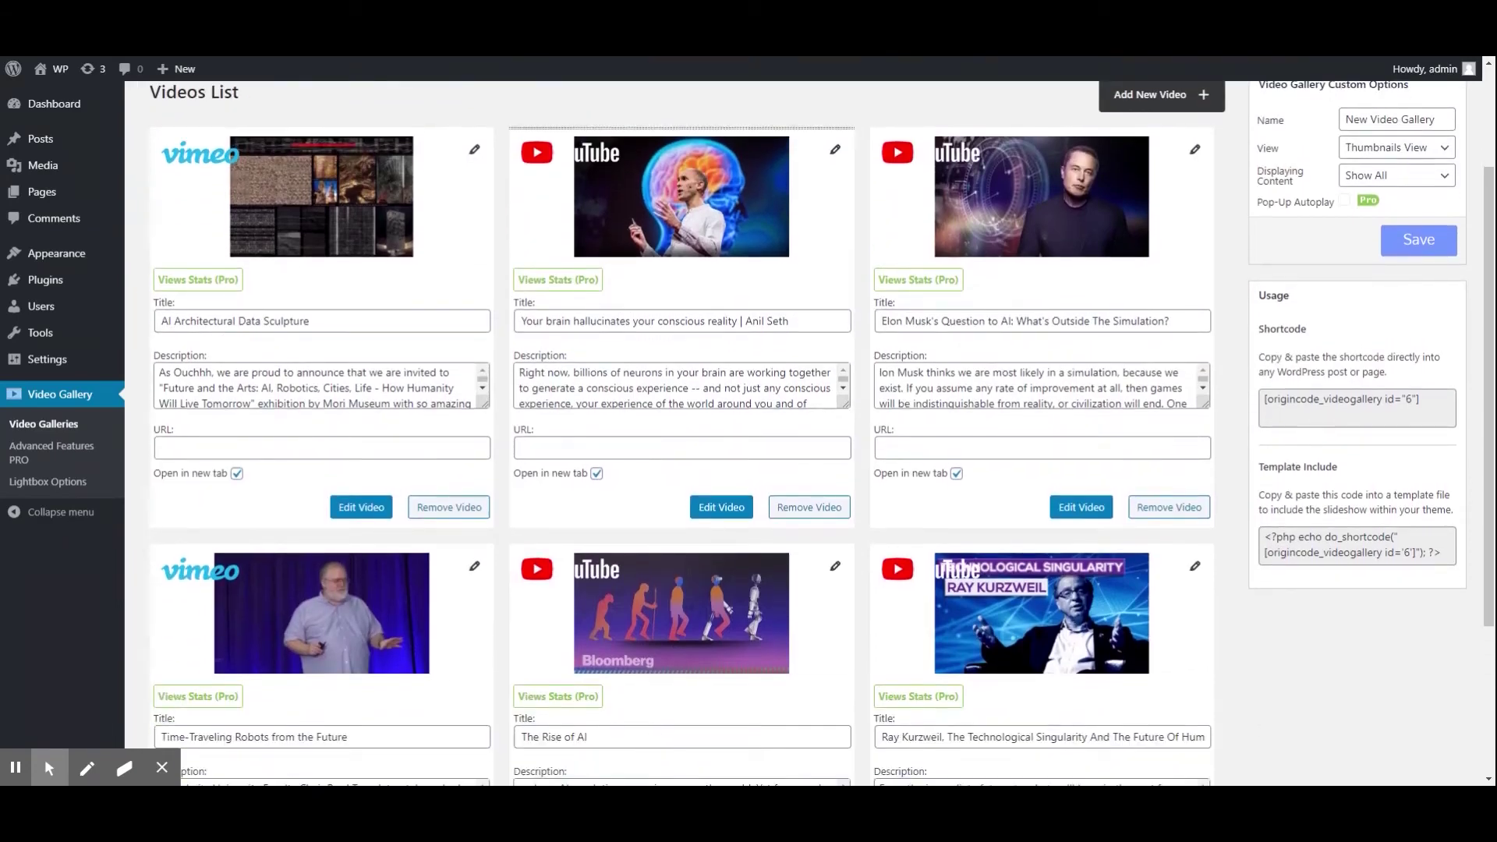
{"action": "left_click", "coordinate": [819, 321]}
{"action": "left_click", "coordinate": [775, 388]}
{"action": "left_click", "coordinate": [737, 509]}
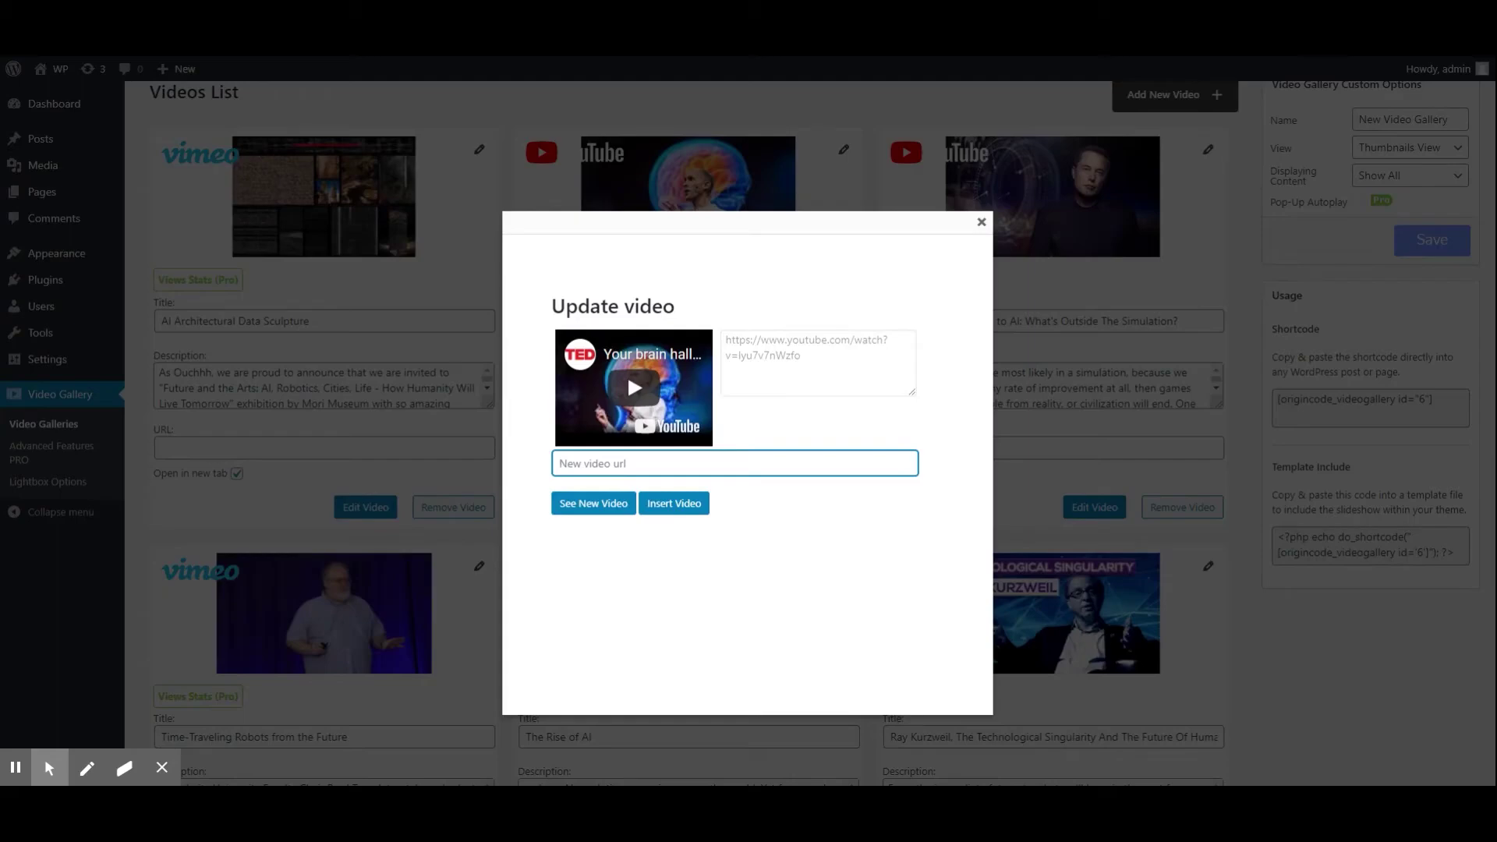
Close the update form, then drag Elon Musk first and AI Architectural Data Sculpture second
{"action": "left_click", "coordinate": [981, 224]}
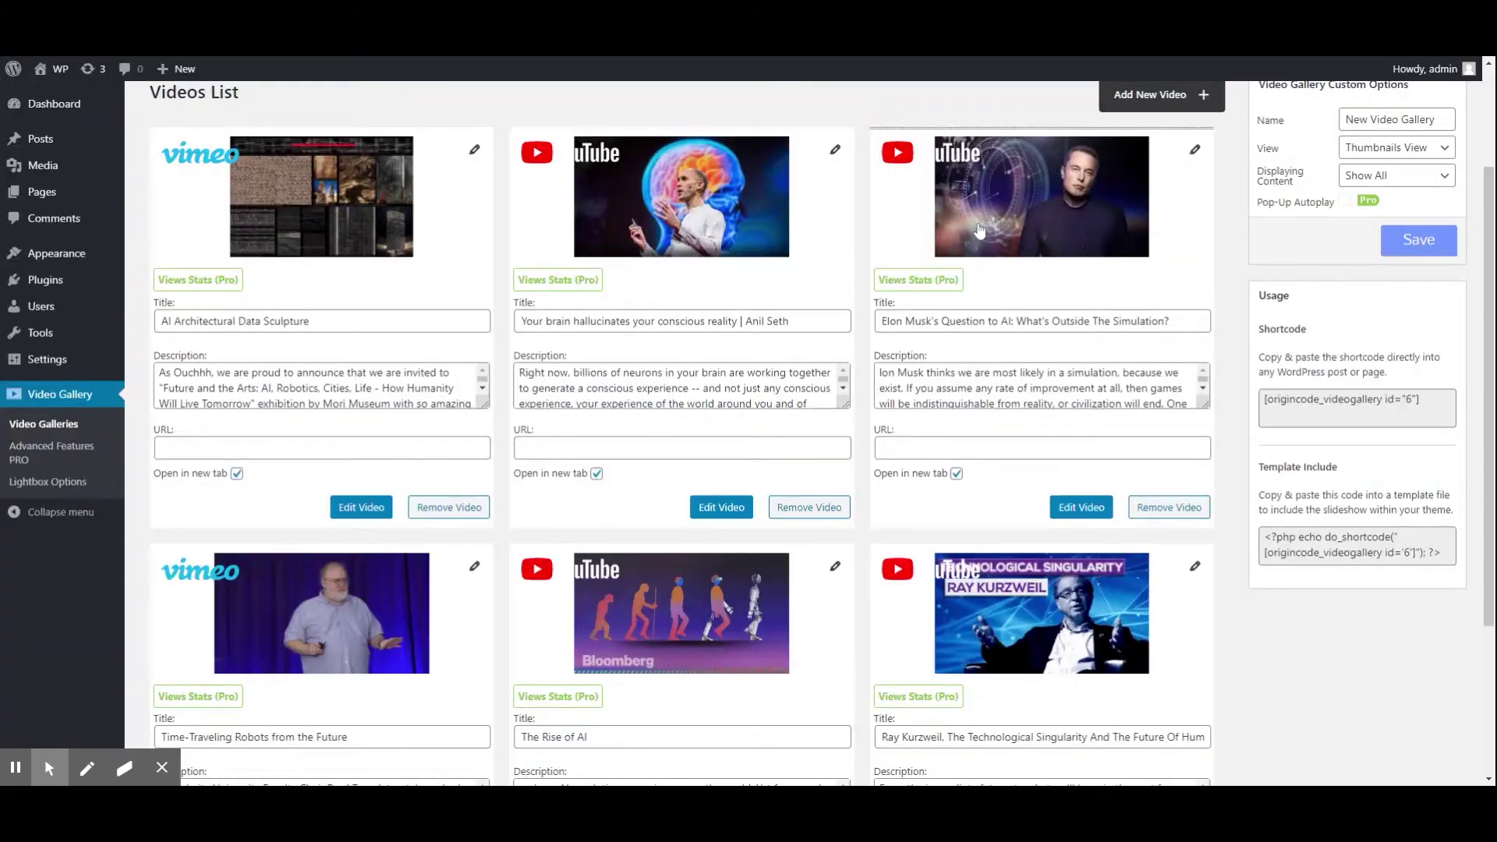
{"action": "left_click_drag", "start_coordinate": [981, 231], "coordinate": [543, 241]}
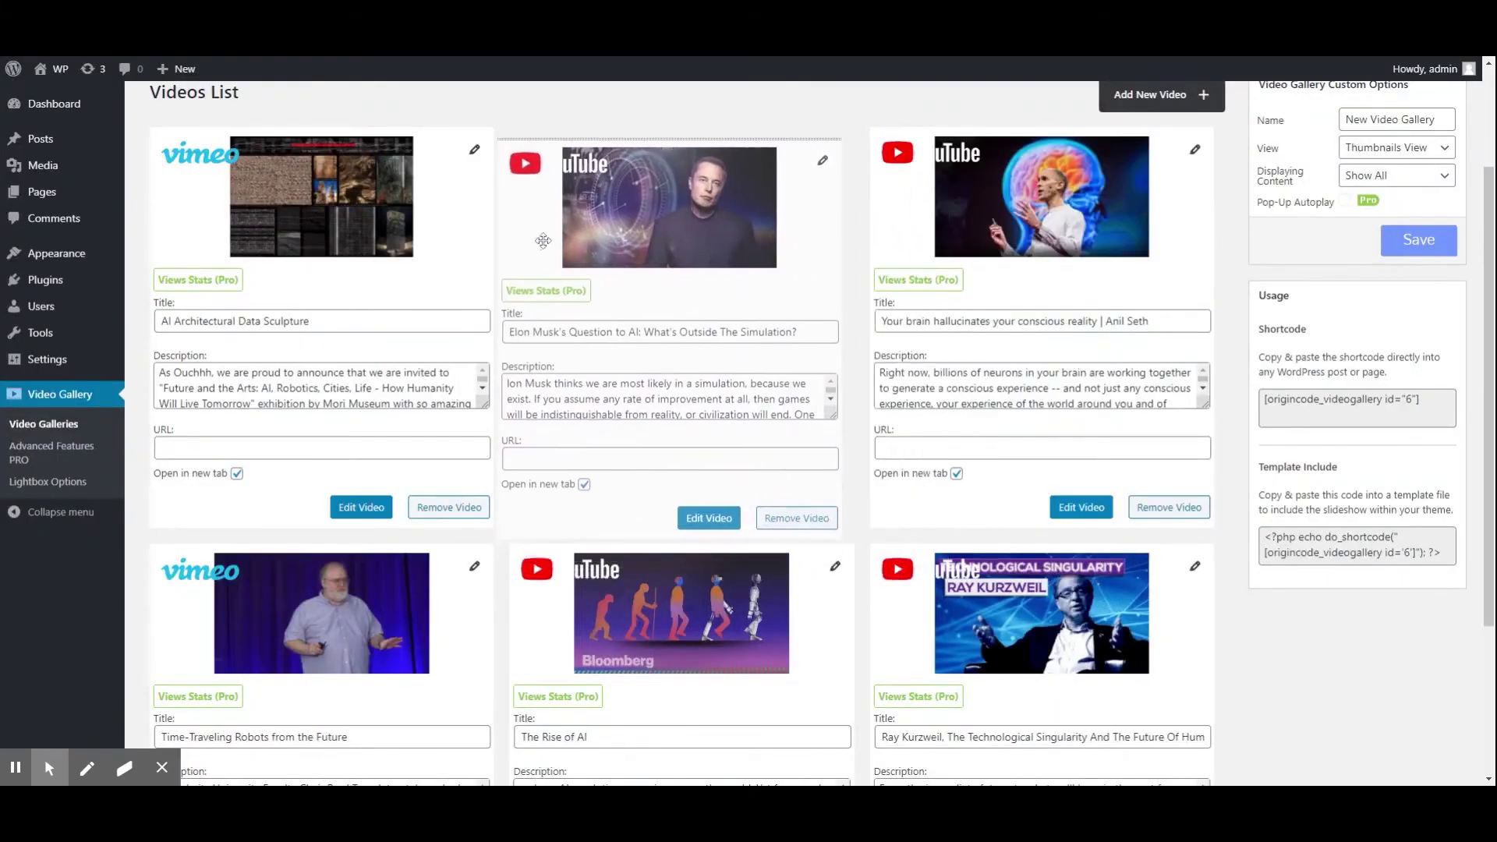
{"action": "mouse_move", "coordinate": [381, 285]}
{"action": "left_mouse_down"}
{"action": "mouse_move", "coordinate": [894, 280]}
{"action": "mouse_move", "coordinate": [848, 339]}
{"action": "left_mouse_up"}
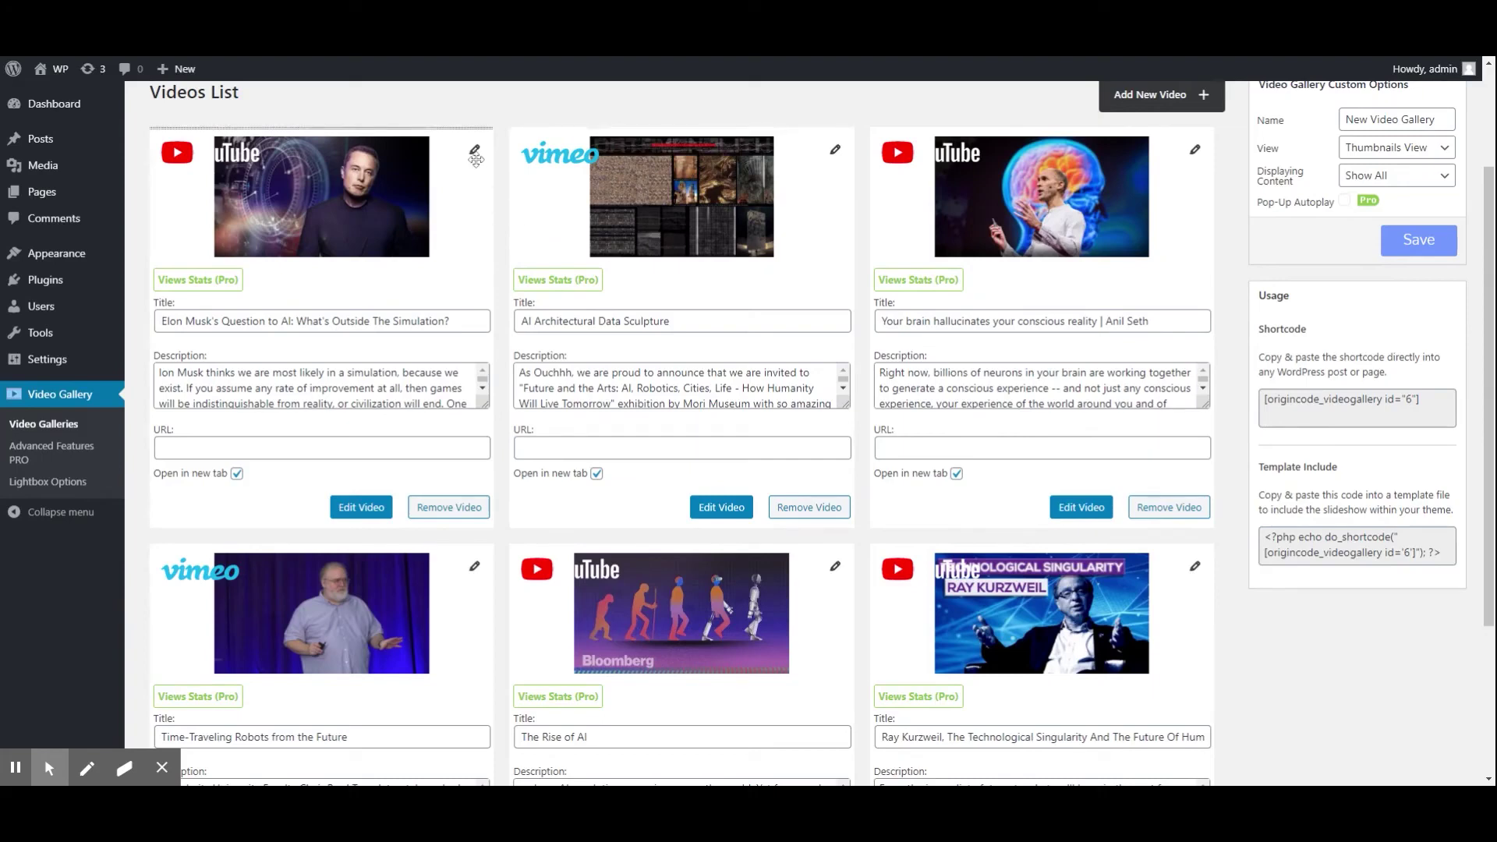
{"action": "mouse_move", "coordinate": [474, 150]}
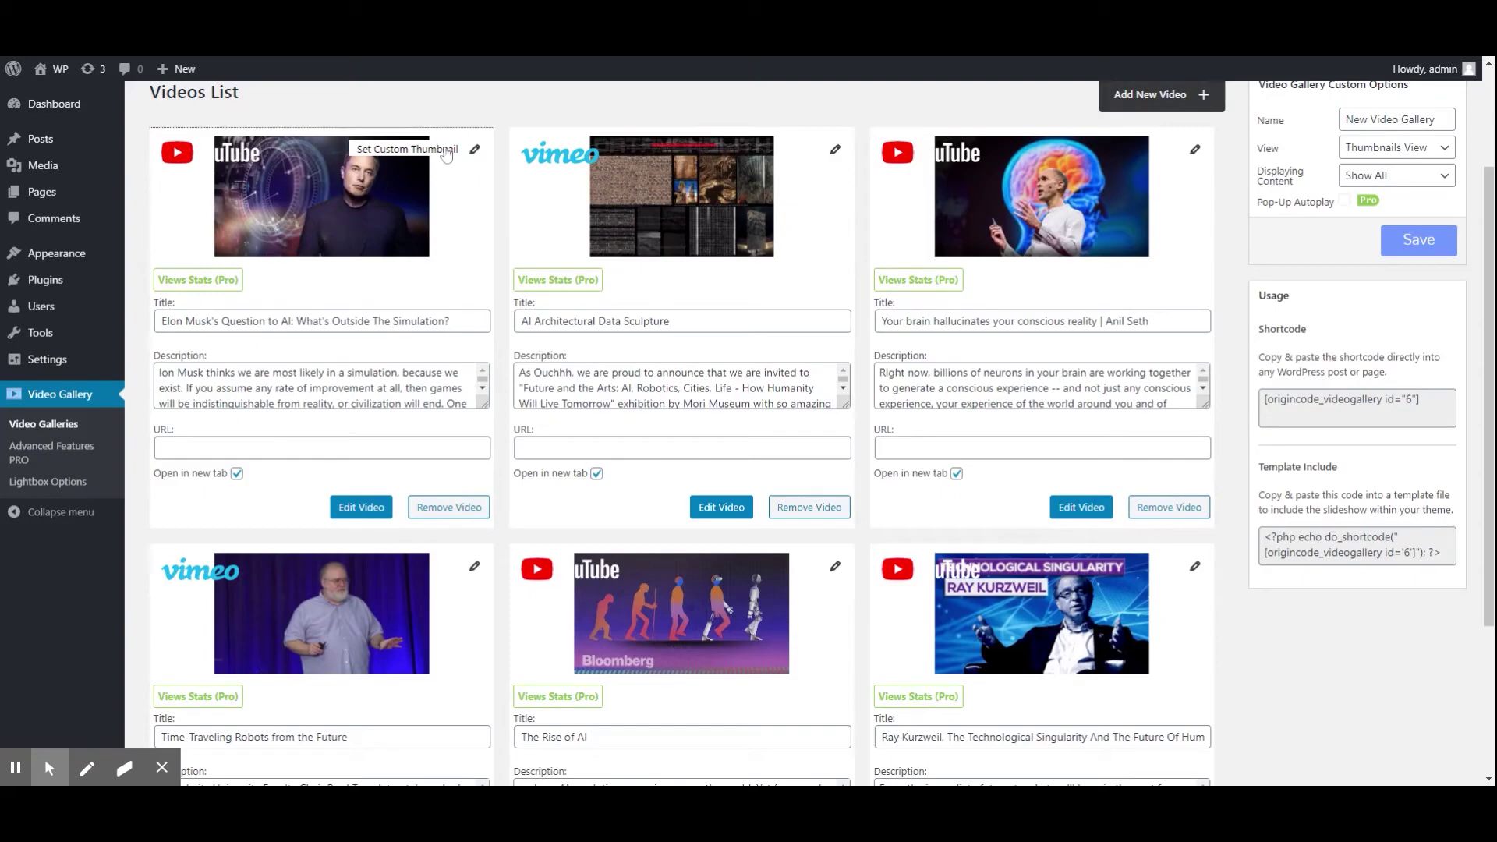
{"action": "left_click", "coordinate": [449, 155]}
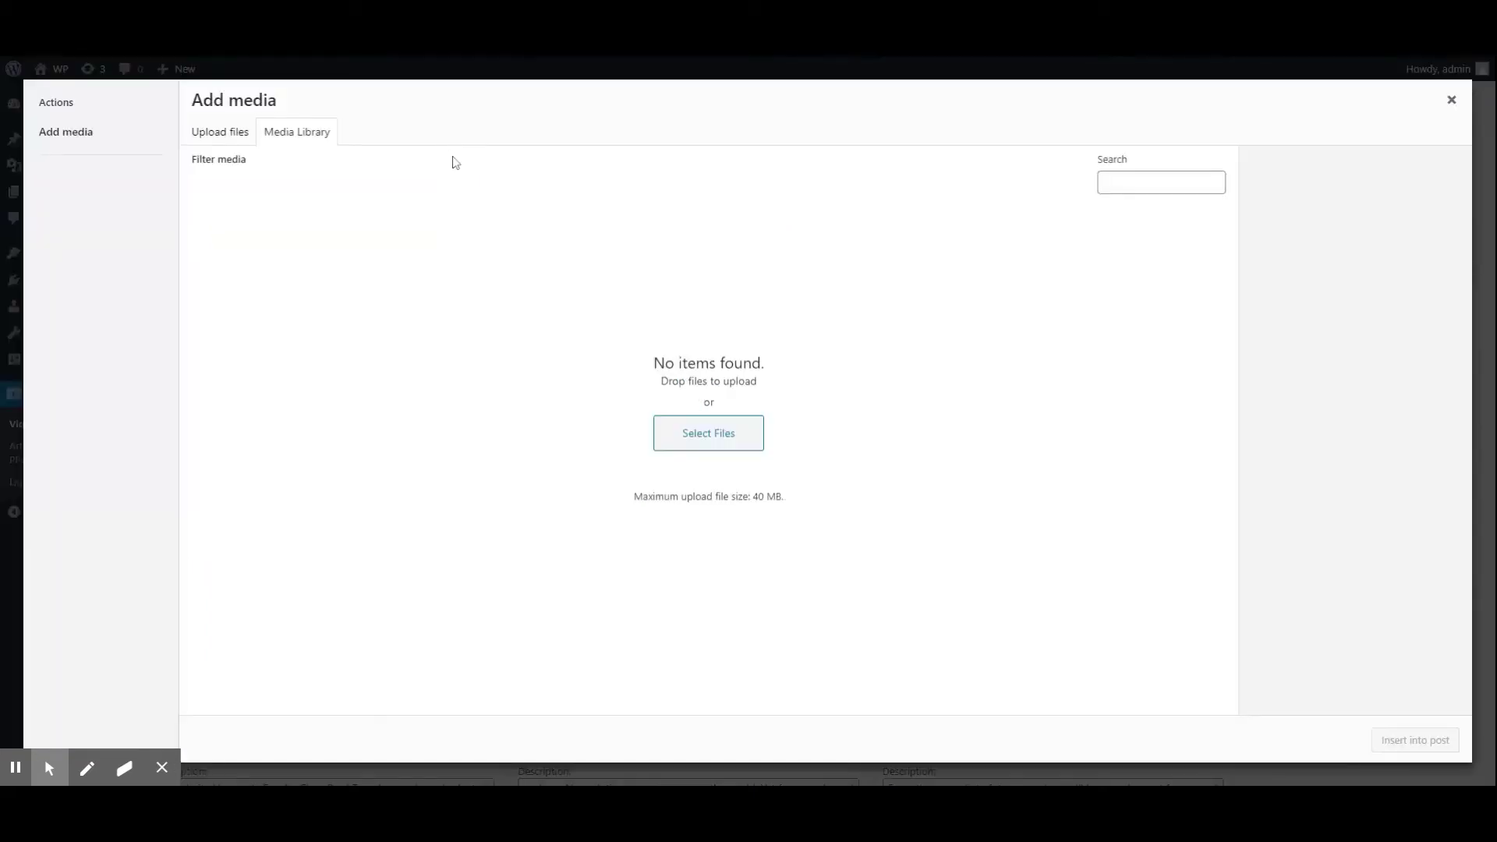
{"action": "left_click", "coordinate": [1452, 101]}
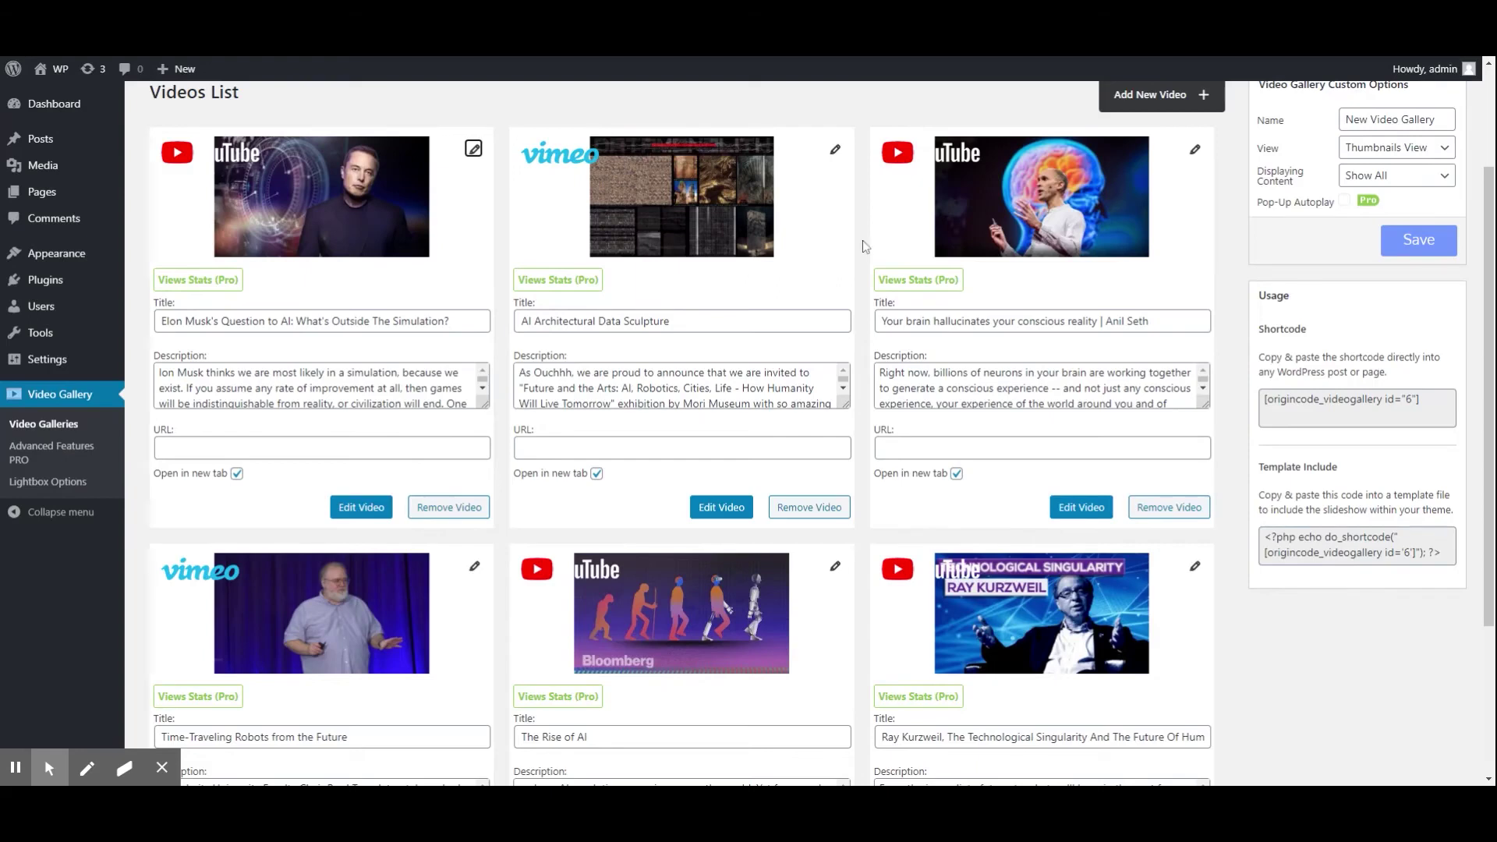
{"action": "scroll", "coordinate": [864, 246], "scroll_direction": "up", "scroll_amount": 2}
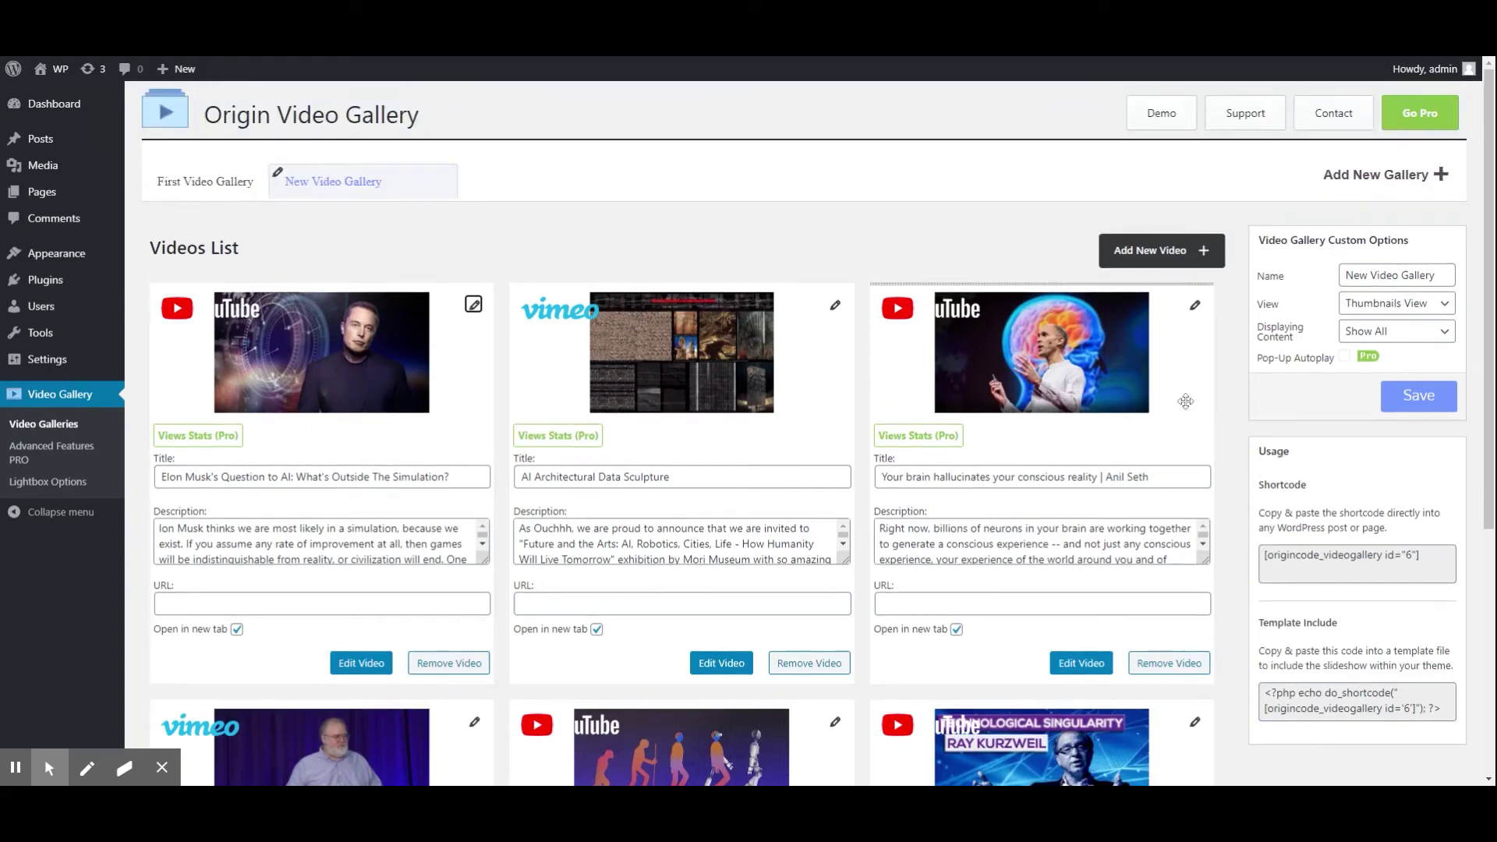
Copy the [origincode_videogallery id="6"] shortcode and paste it into the Sample Page
{"action": "left_click", "coordinate": [1342, 566]}
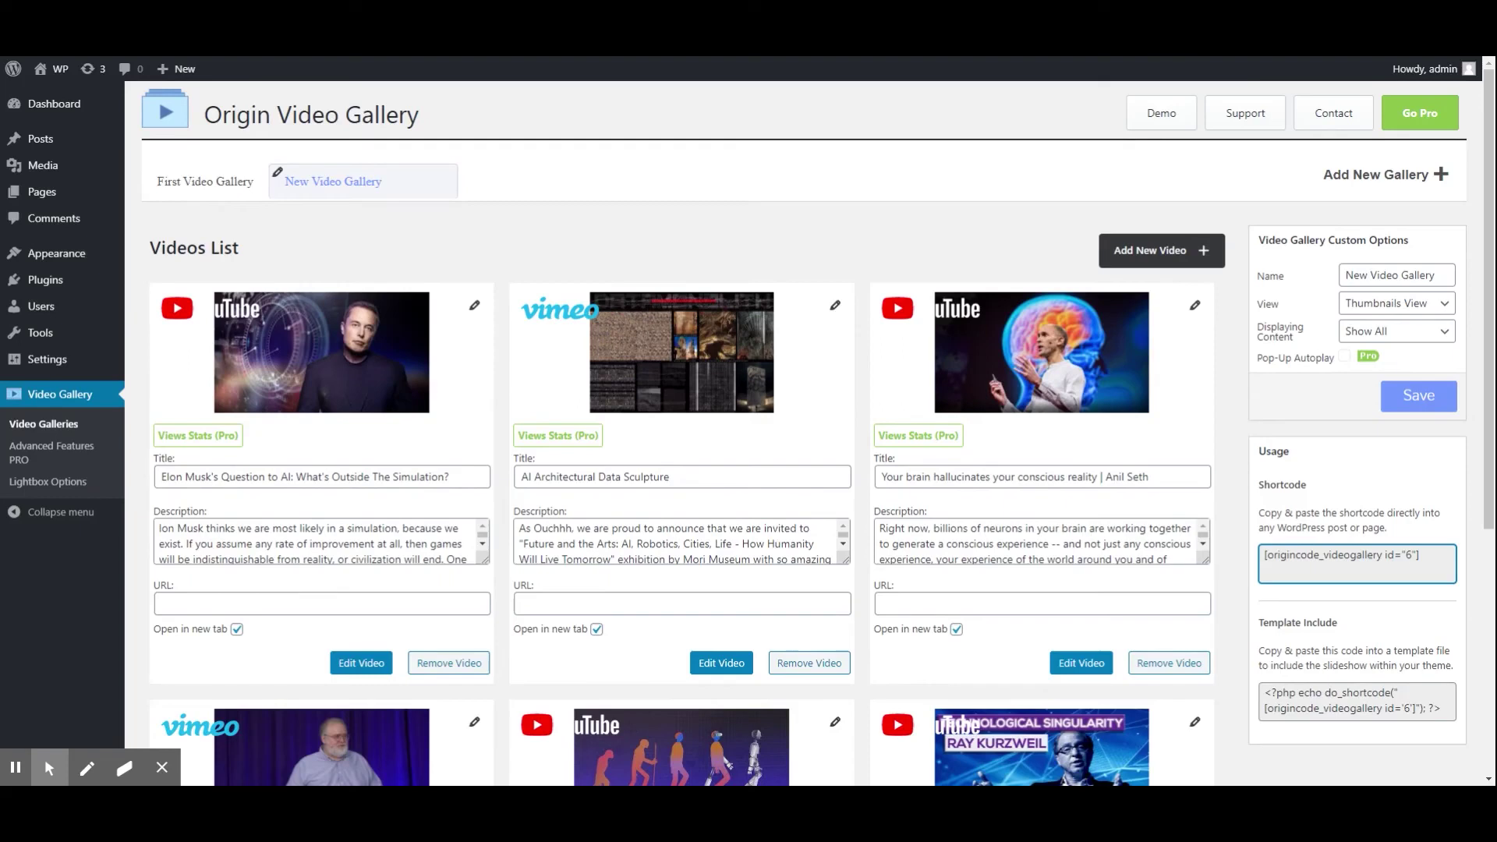
{"action": "key", "text": "ctrl+a"}
{"action": "key", "text": "ctrl+c"}
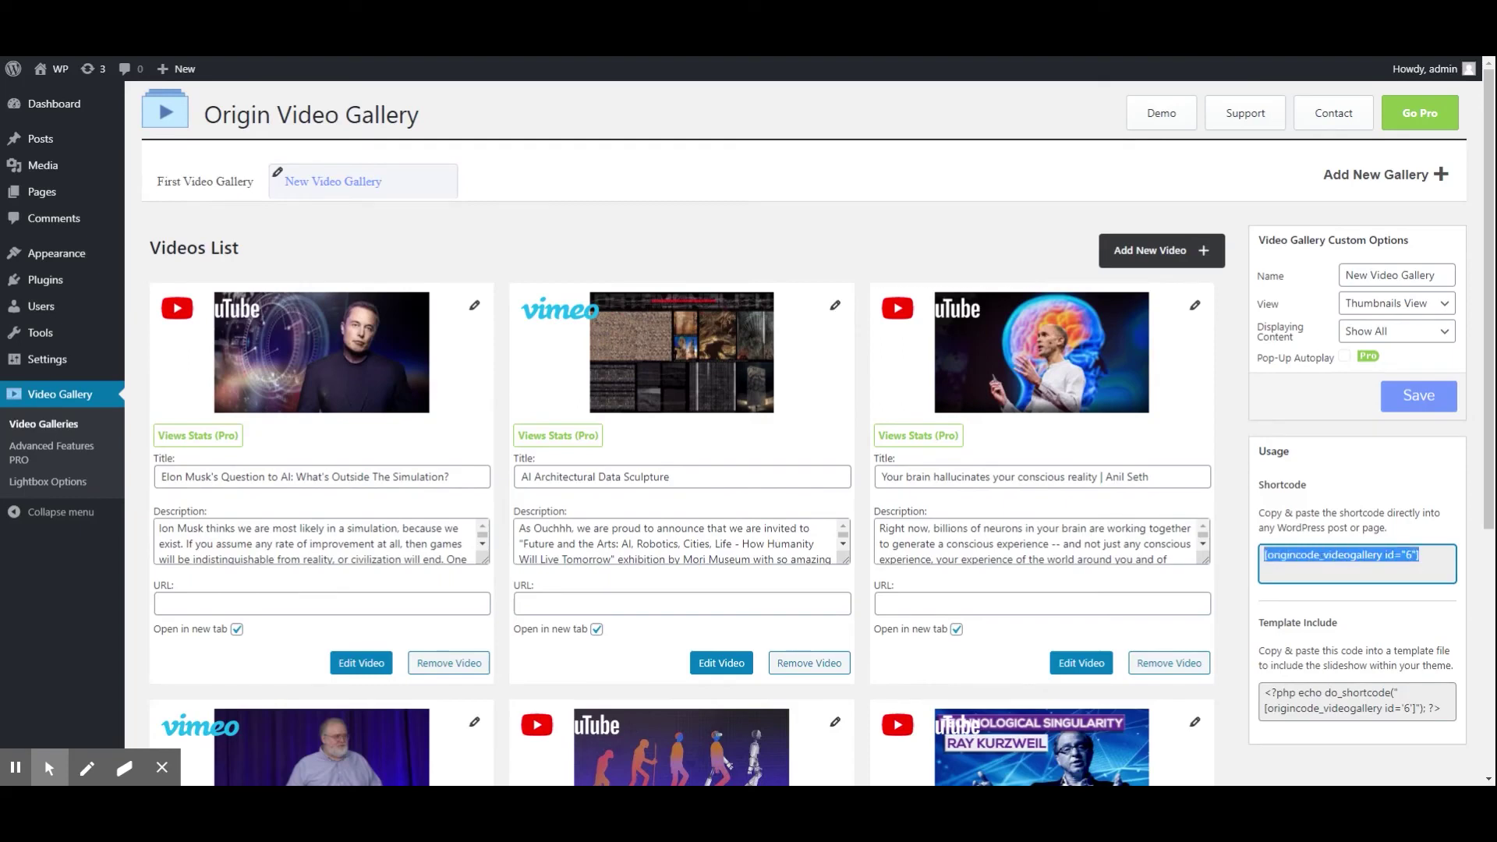
{"action": "left_click", "coordinate": [42, 192]}
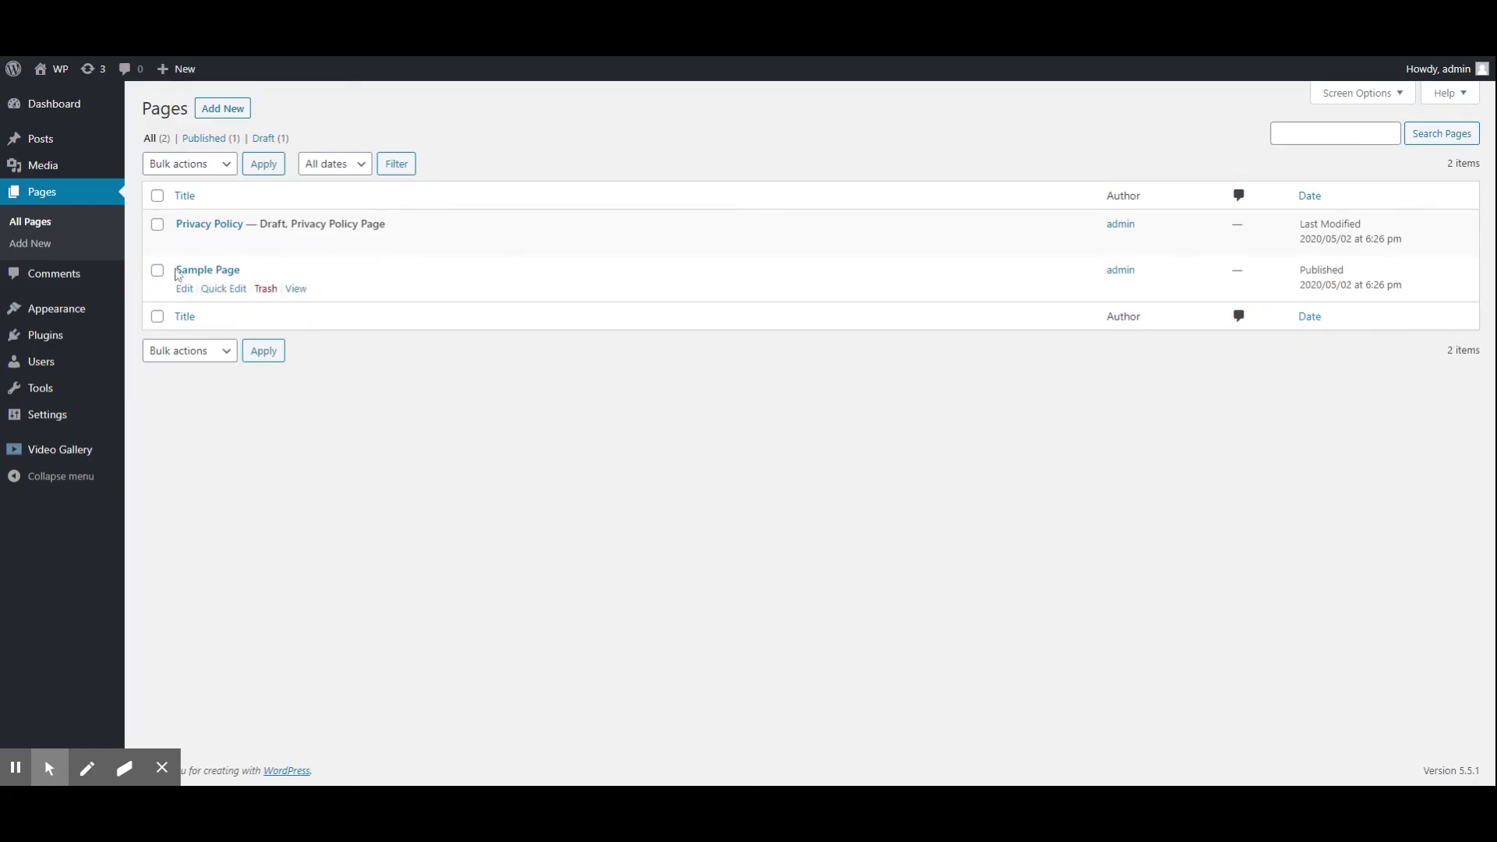
{"action": "left_click", "coordinate": [179, 271]}
{"action": "key", "text": "ctrl+v"}
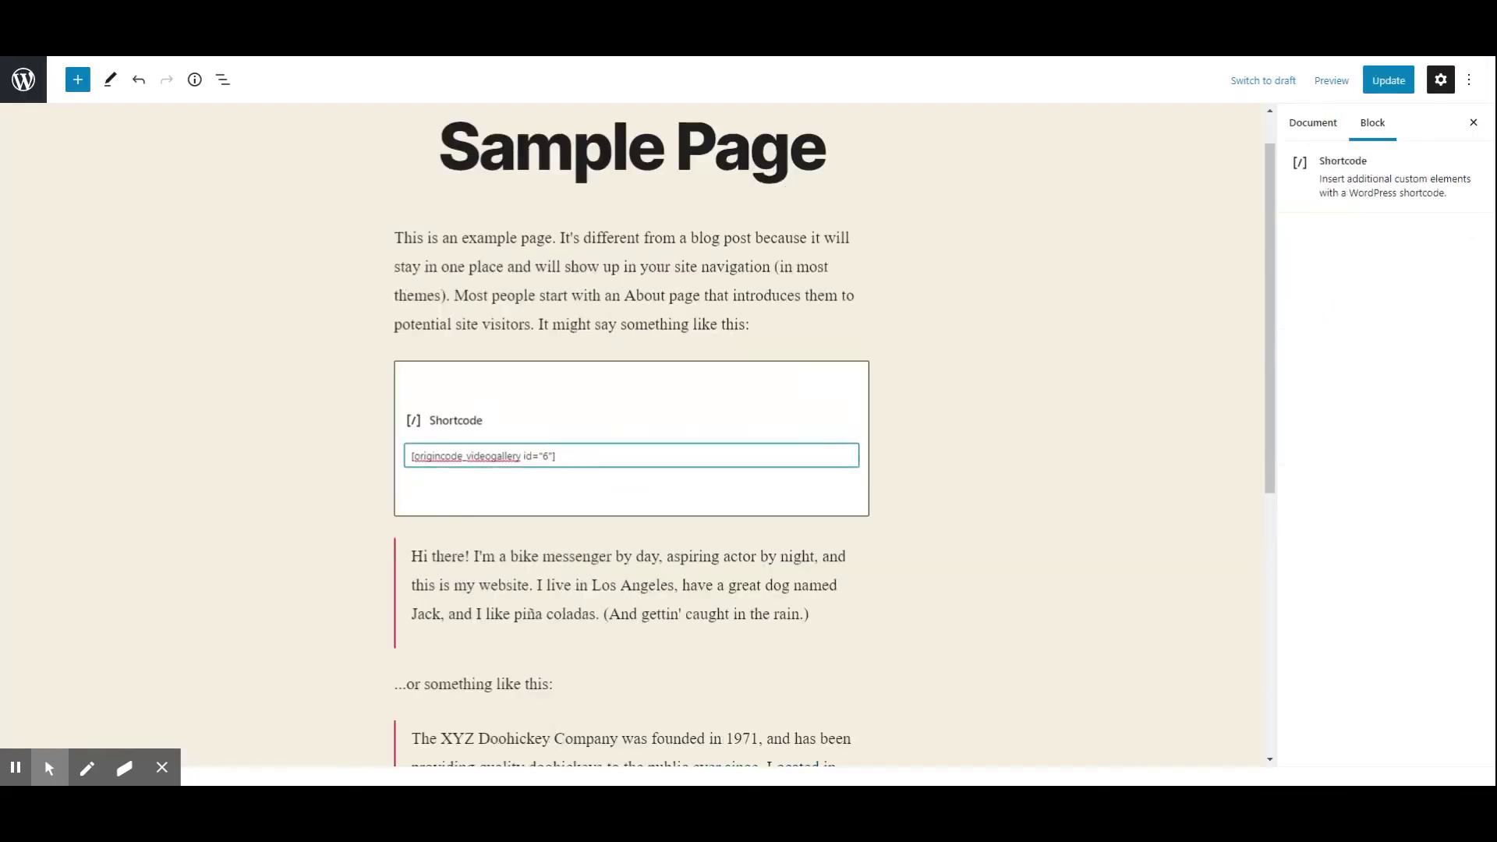
{"action": "left_click", "coordinate": [985, 456]}
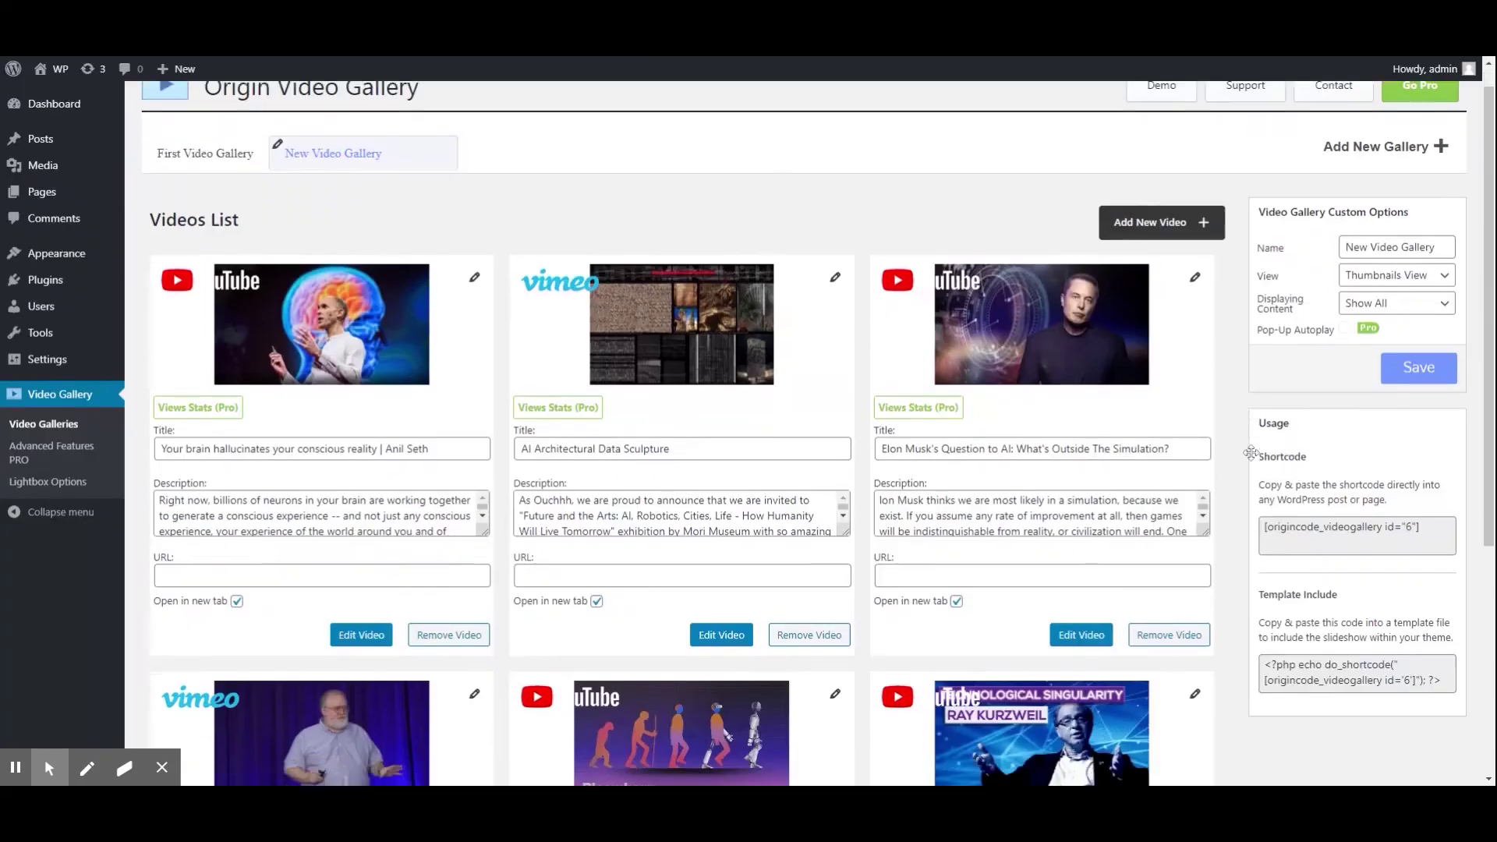
{"action": "scroll", "coordinate": [1251, 453], "scroll_direction": "down", "scroll_amount": 3}
{"action": "left_click", "coordinate": [1322, 530]}
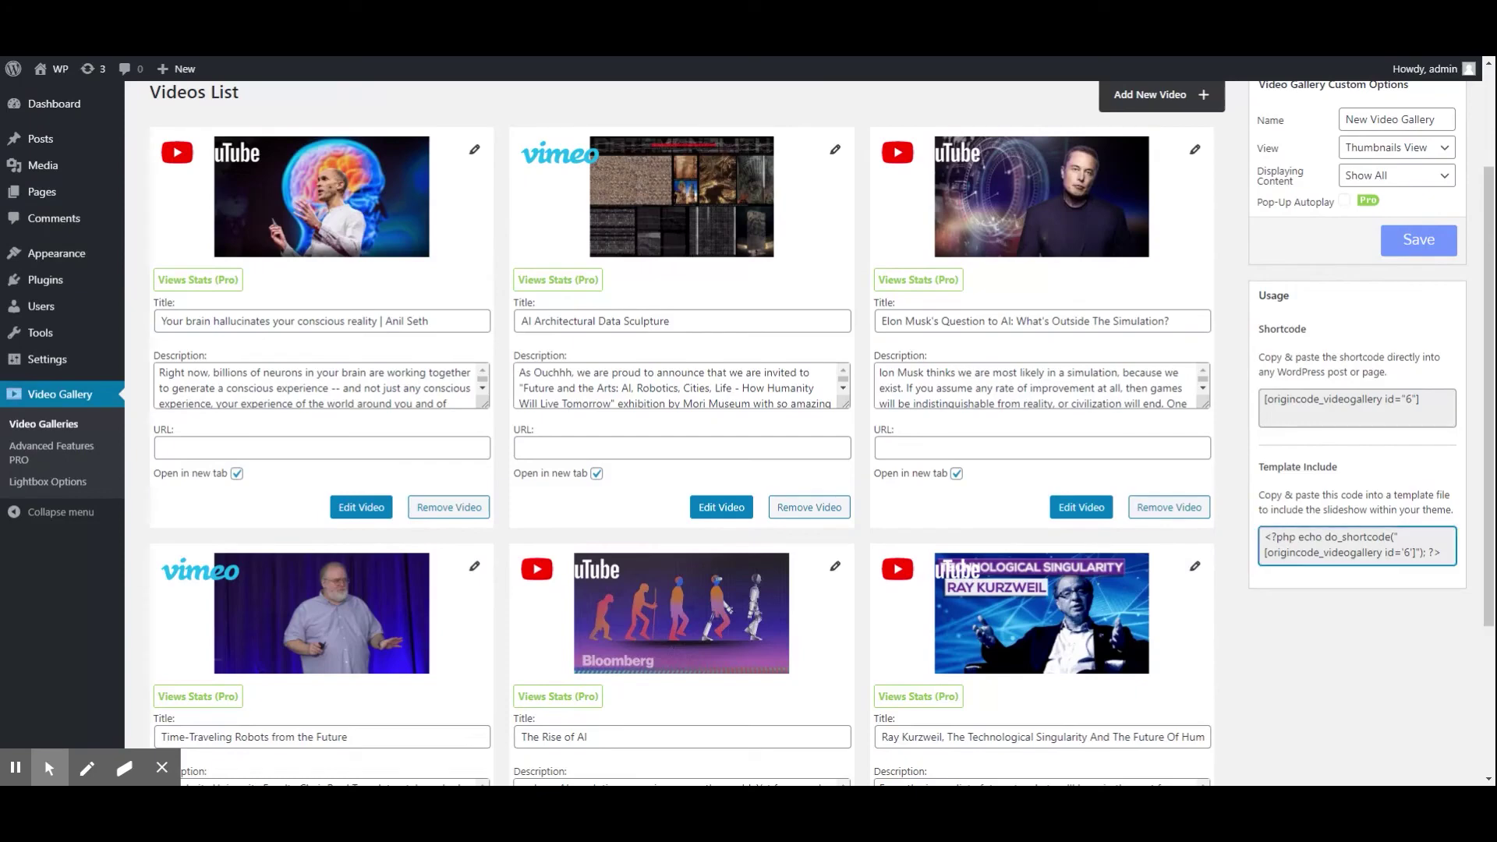
{"action": "scroll", "coordinate": [1233, 409], "scroll_direction": "up", "scroll_amount": 3}
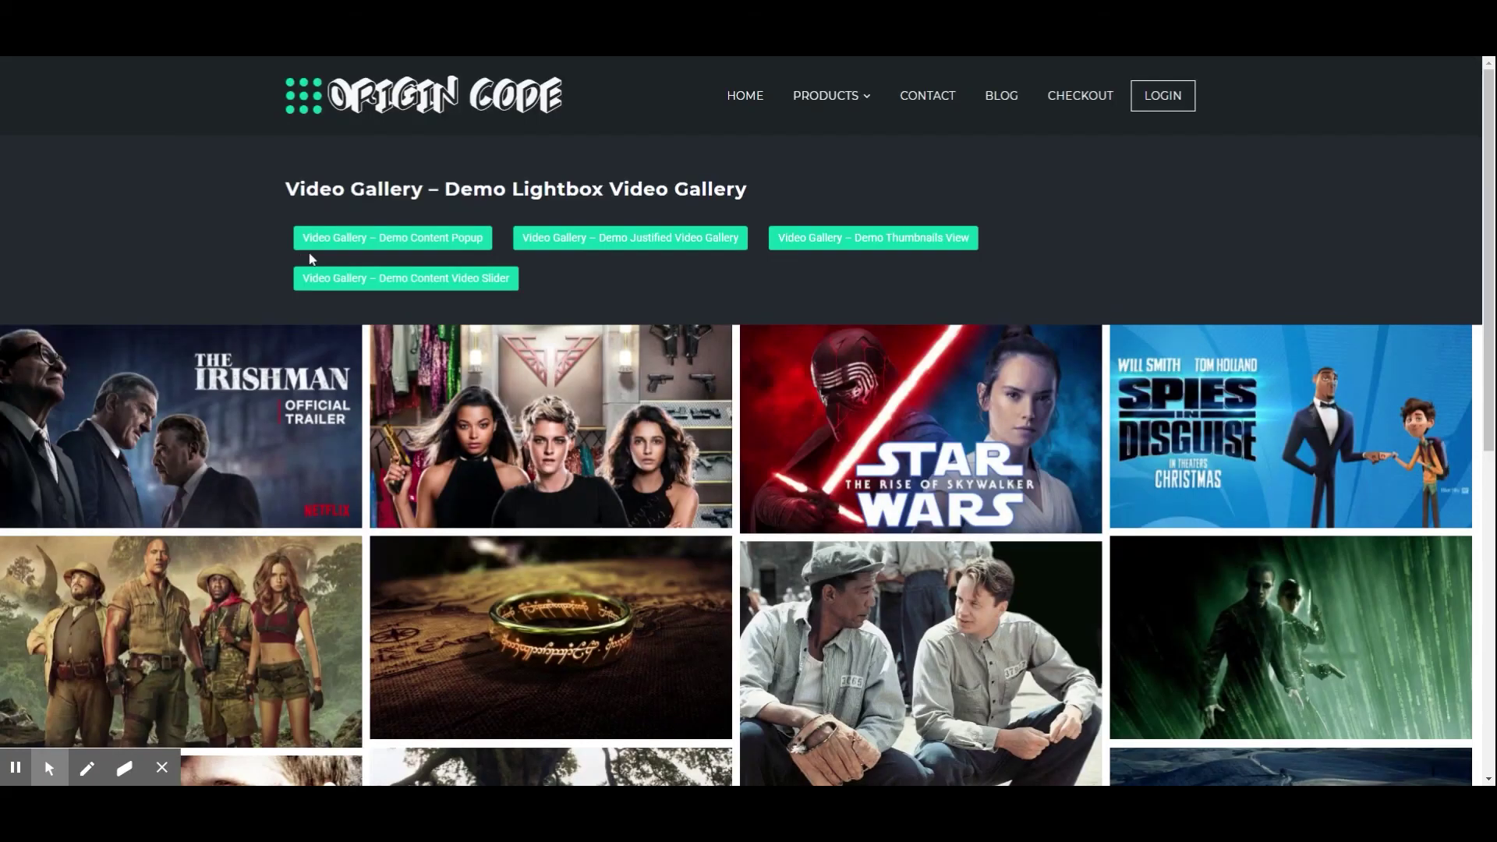
Preview the Content Popup, Justified and Thumbnails View demo galleries on the OriginCode site
{"action": "left_click", "coordinate": [334, 248]}
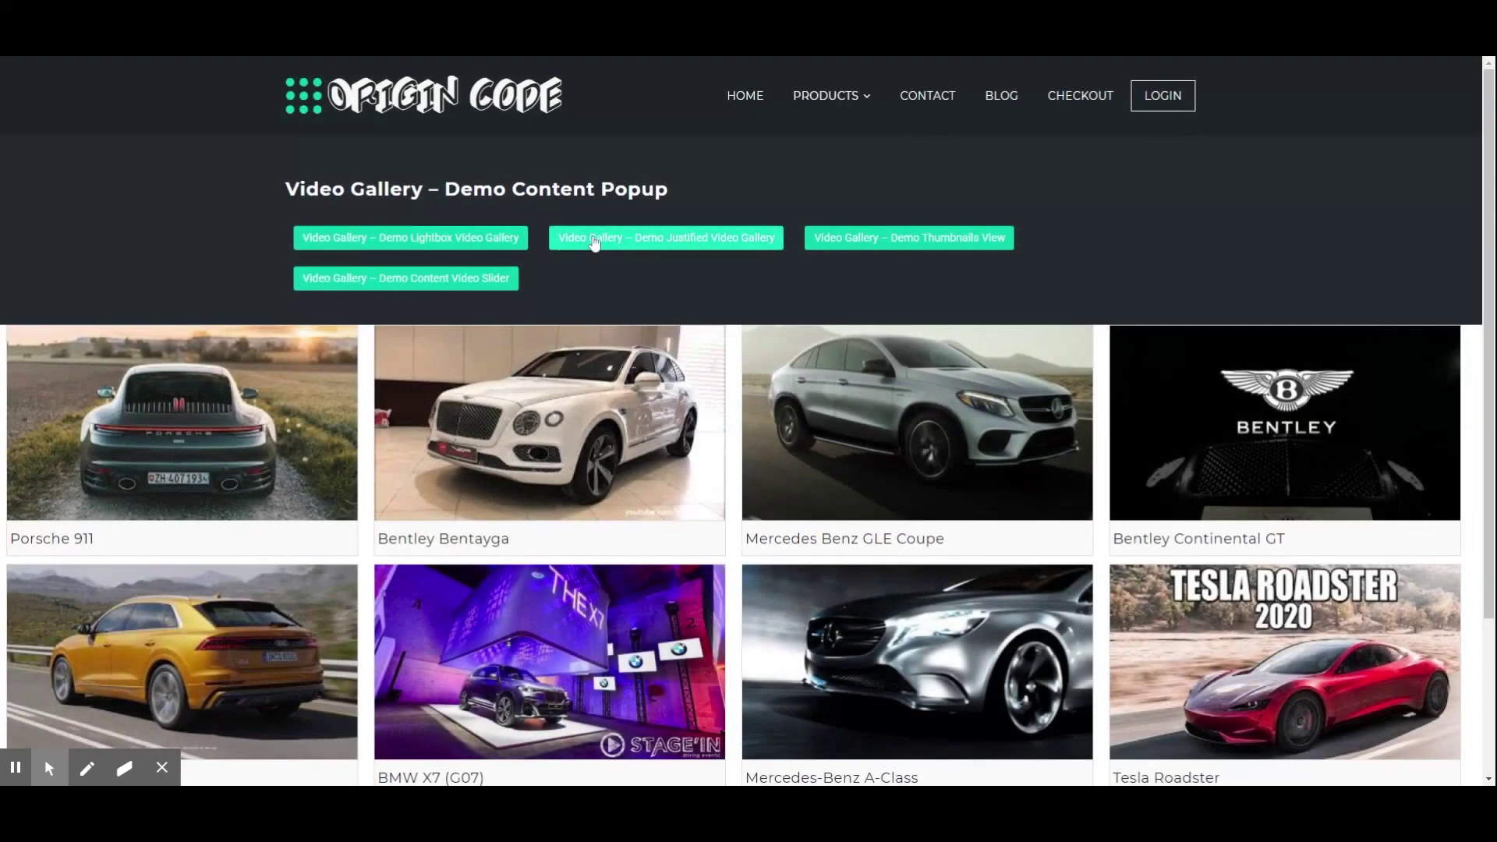
{"action": "left_click", "coordinate": [593, 243]}
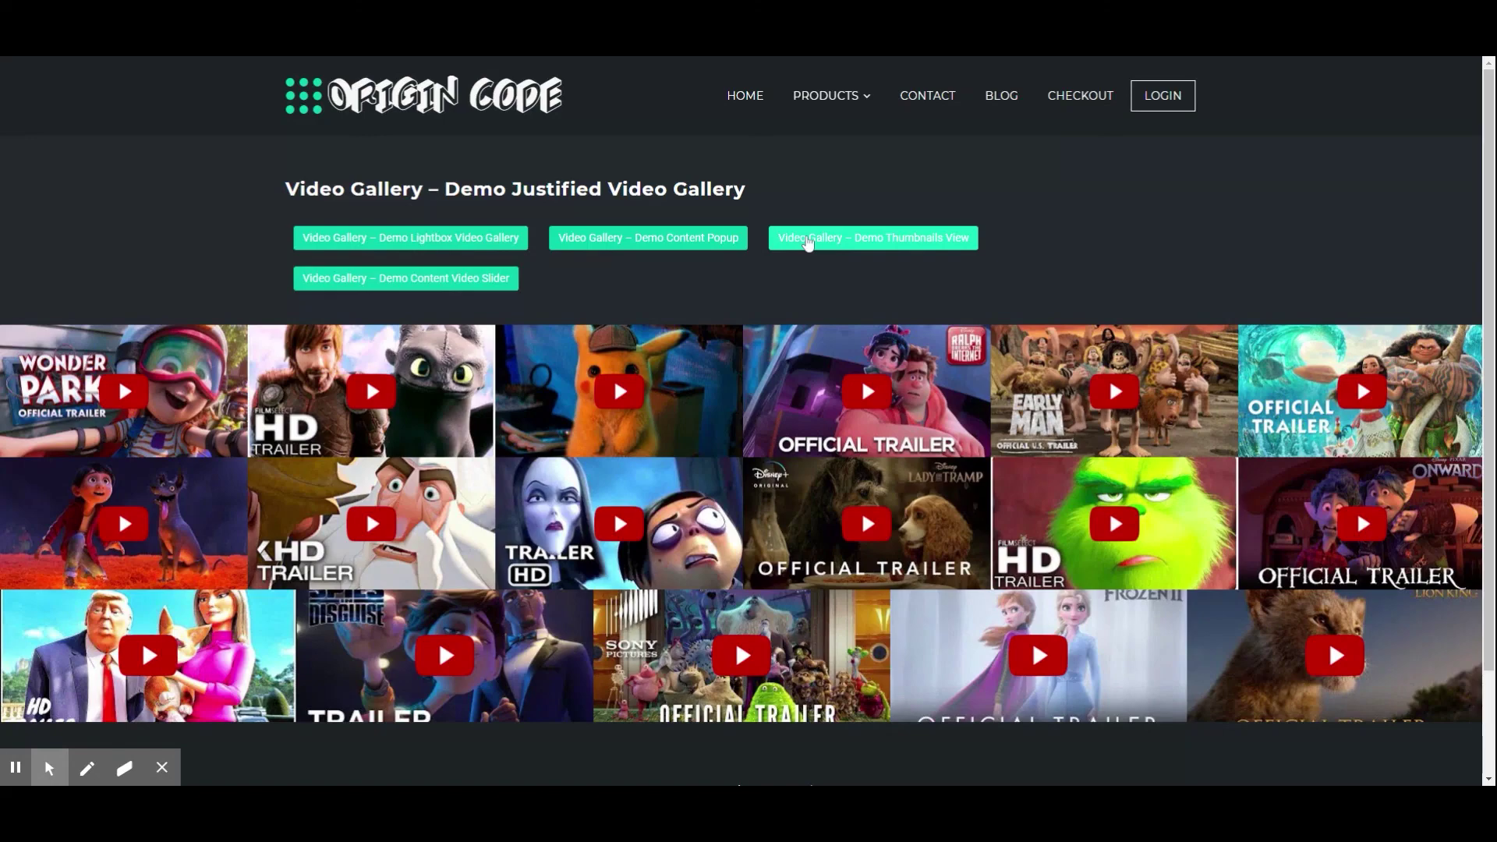
{"action": "left_click", "coordinate": [808, 241]}
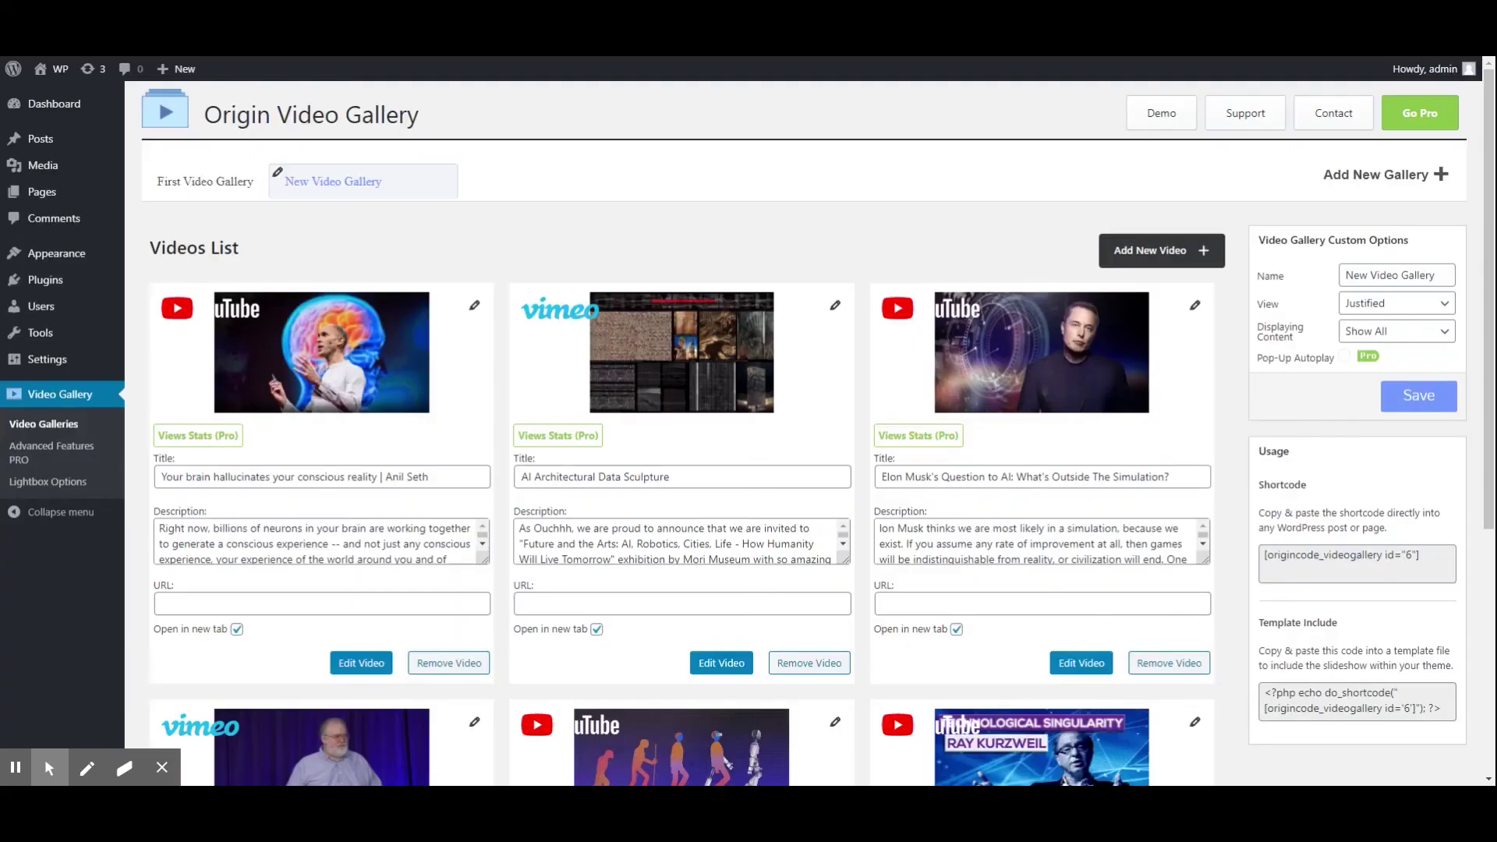
Choose Justified from the View dropdown in Video Gallery Custom Options
{"action": "left_click", "coordinate": [1362, 303]}
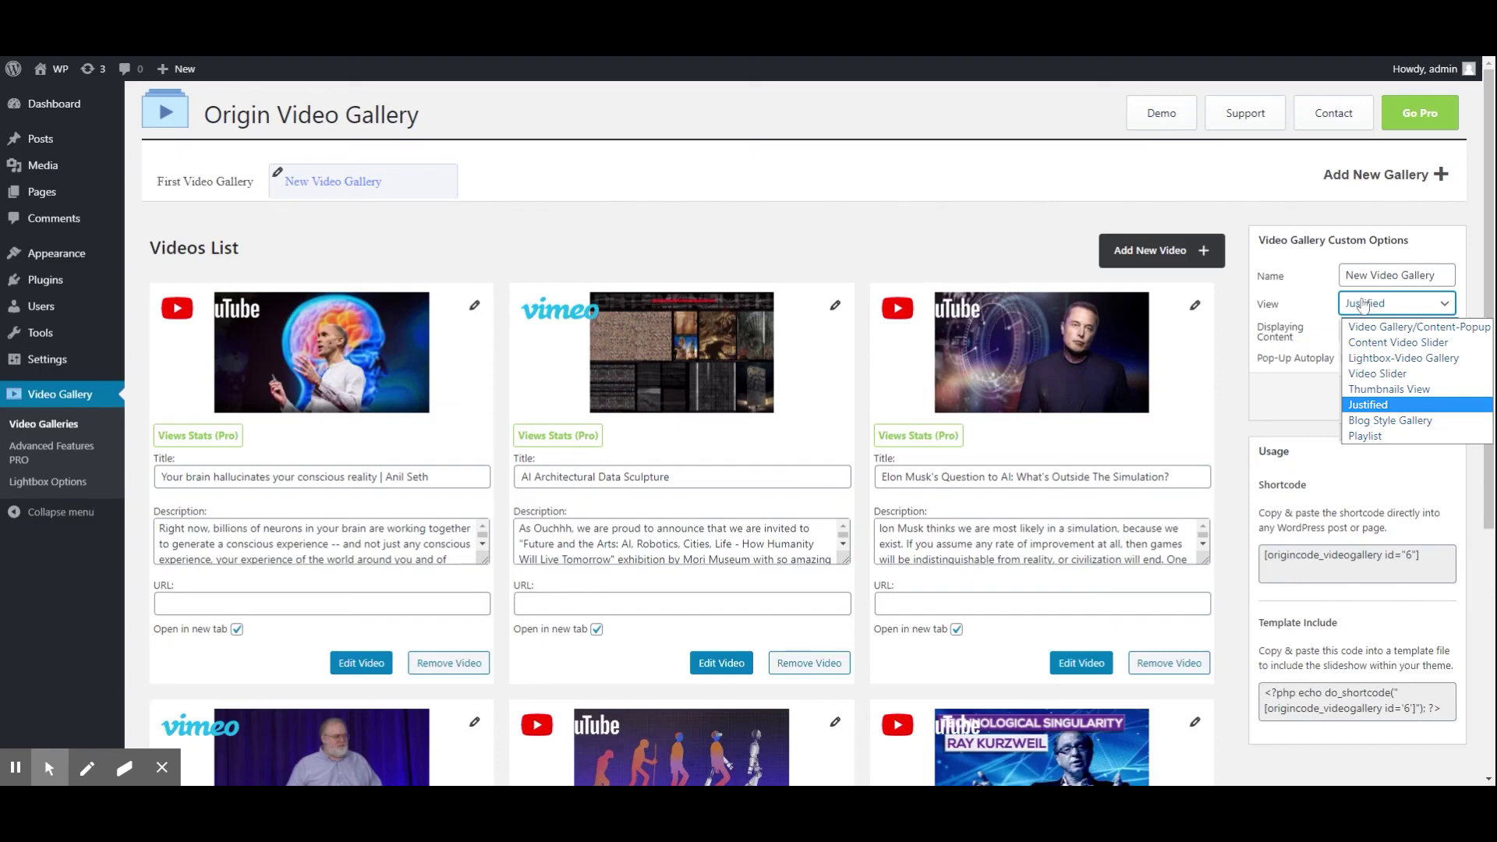
{"action": "left_click", "coordinate": [1254, 322]}
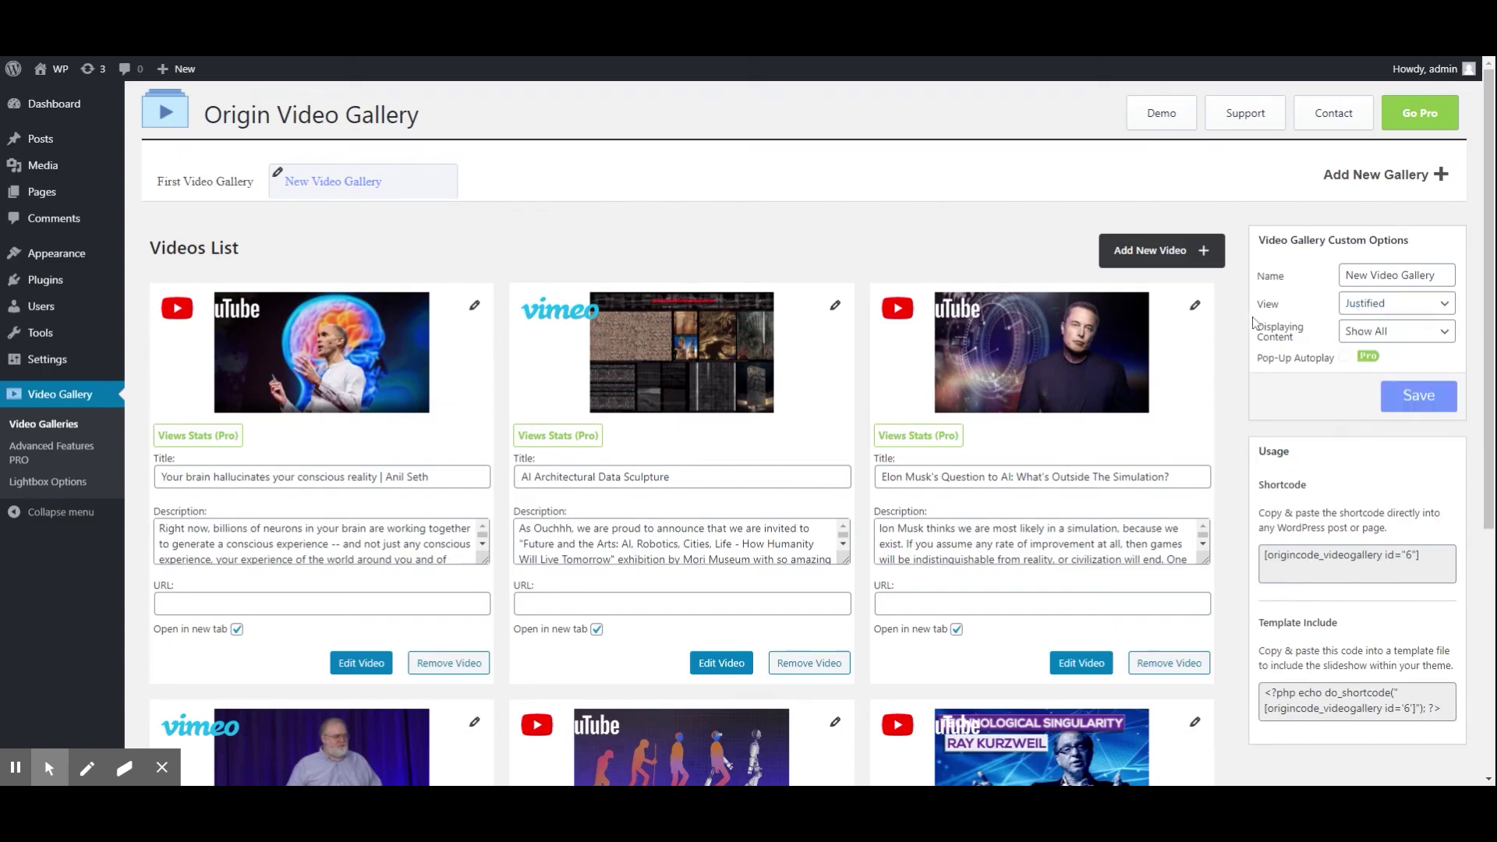